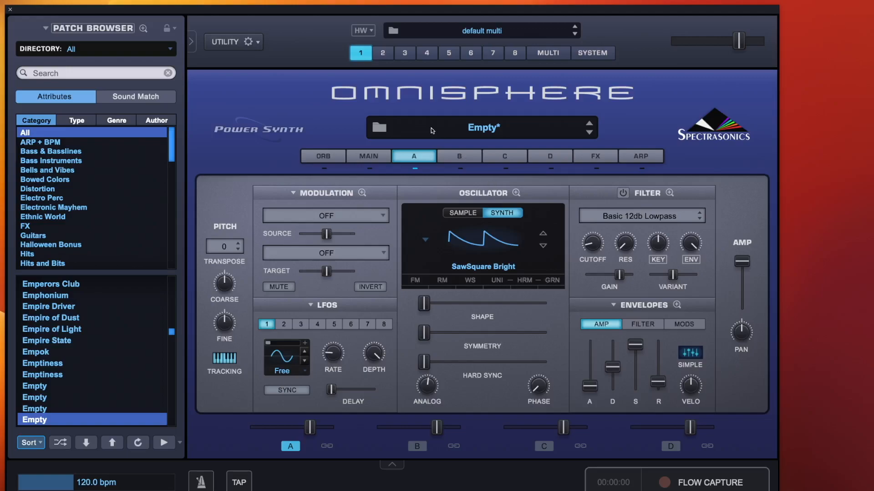
{"action": "left_click", "coordinate": [259, 47]}
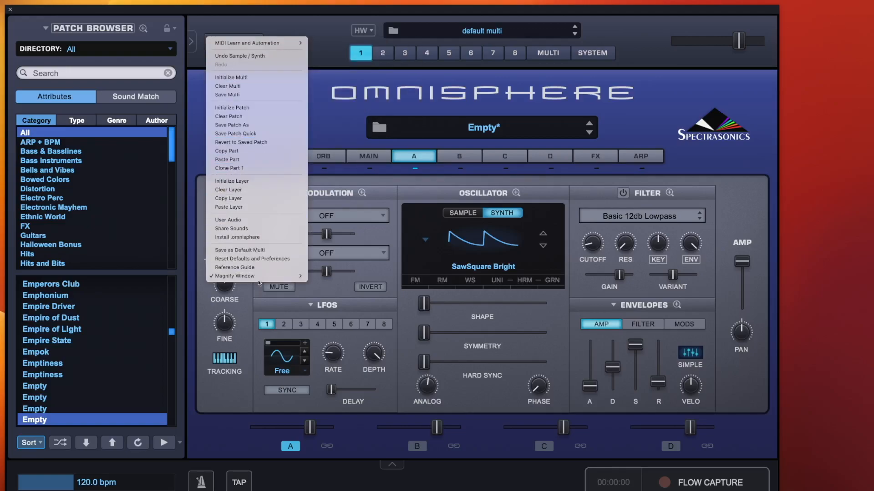
{"action": "mouse_move", "coordinate": [258, 277]}
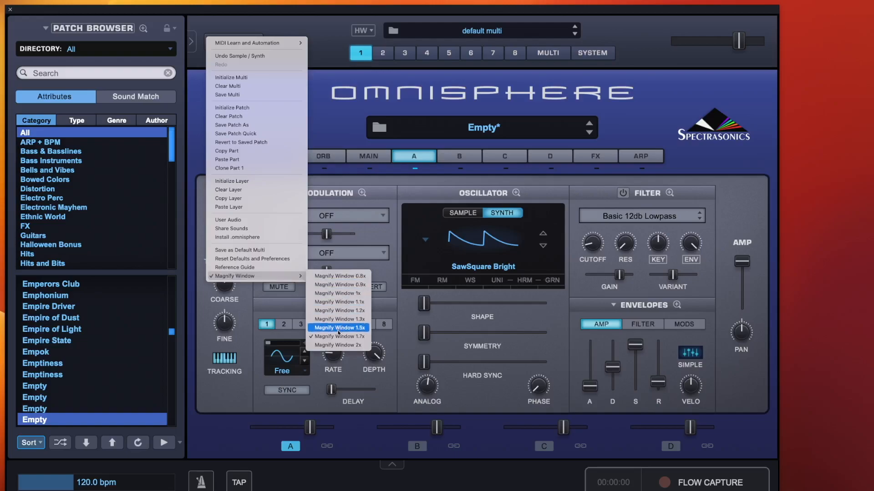
{"action": "left_click", "coordinate": [277, 19]}
{"action": "left_click", "coordinate": [224, 45]}
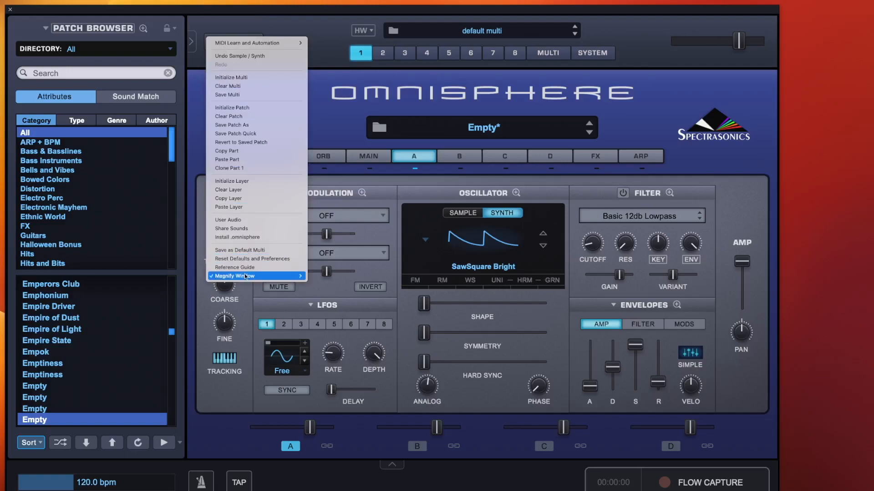
{"action": "mouse_move", "coordinate": [245, 276]}
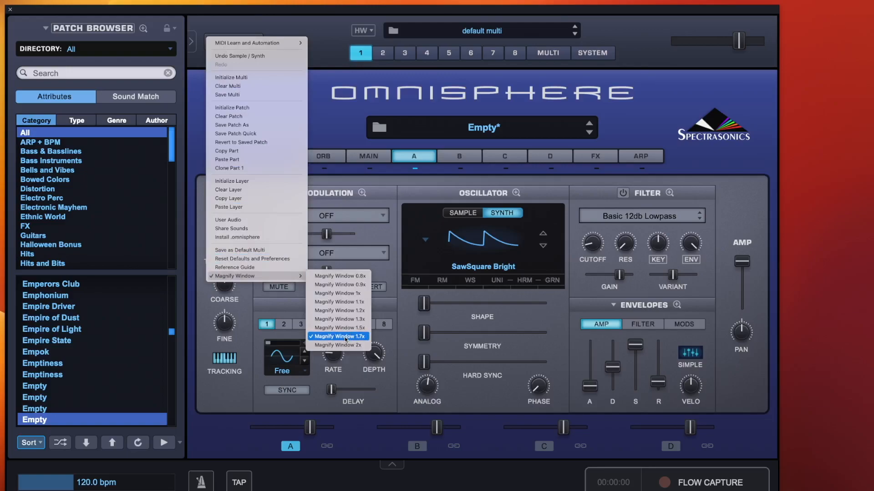
{"action": "left_click", "coordinate": [351, 129]}
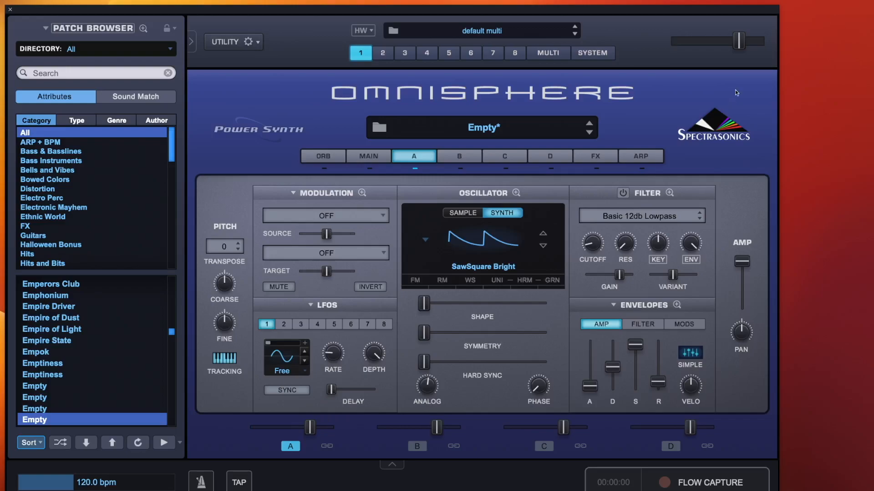
Enable the filter and reshape its envelope by raising decay and release.
{"action": "left_click", "coordinate": [623, 194]}
{"action": "left_click", "coordinate": [644, 330]}
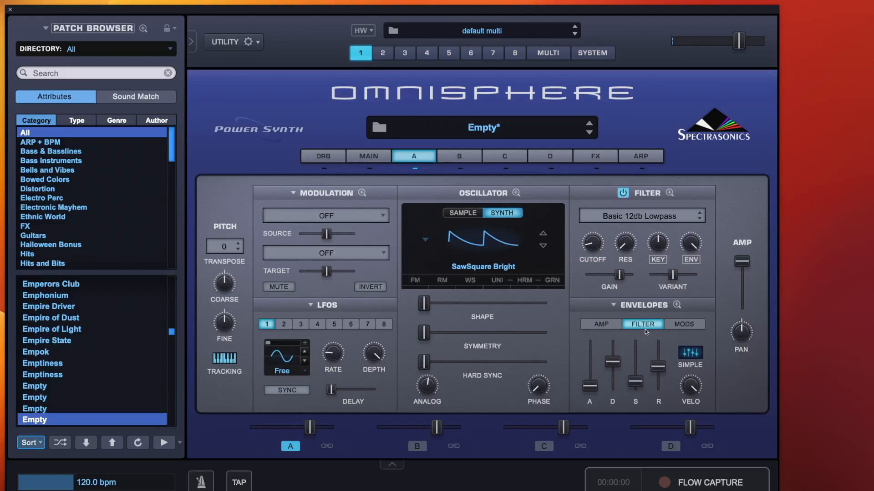
{"action": "left_click_drag", "start_coordinate": [613, 363], "coordinate": [655, 379]}
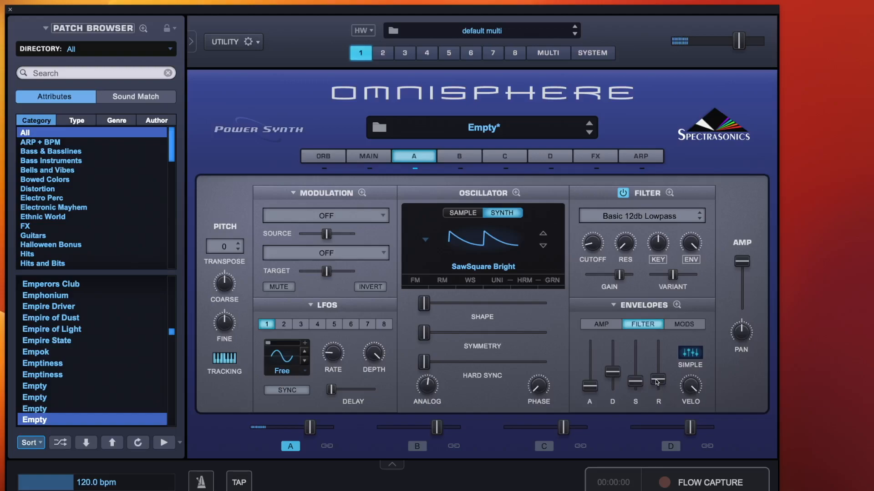
Lower the amp envelope's sustain and release, and nudge the filter gain up slightly.
{"action": "left_click", "coordinate": [606, 324]}
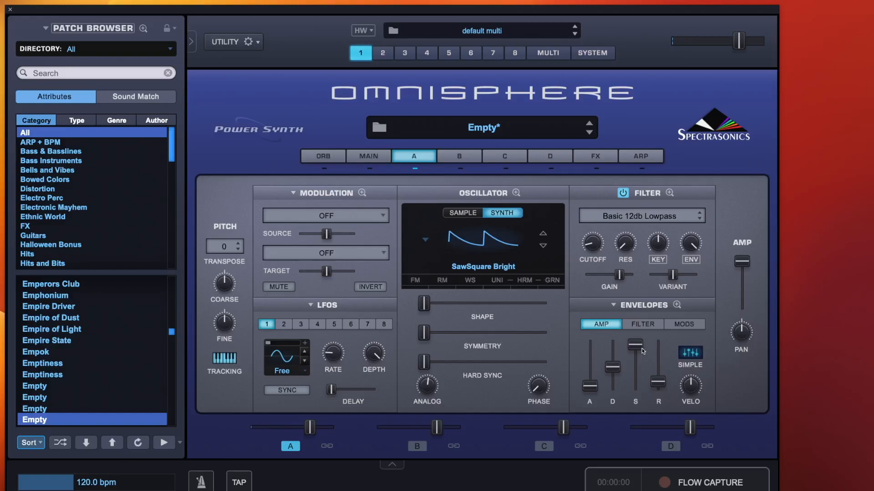
{"action": "left_click_drag", "start_coordinate": [657, 382], "coordinate": [657, 397]}
{"action": "left_click_drag", "start_coordinate": [635, 346], "coordinate": [616, 374]}
{"action": "left_click_drag", "start_coordinate": [619, 274], "coordinate": [623, 275]}
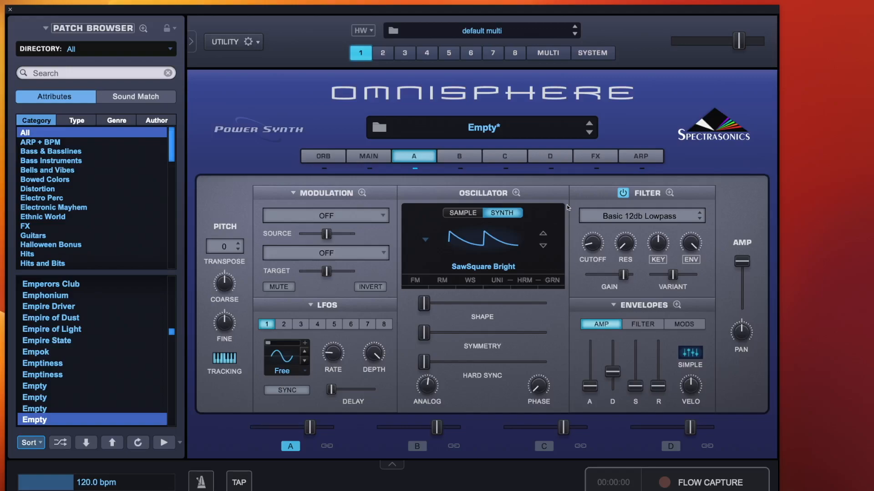
Load the Twisted Space effect from Sonic Extensions into the first common FX slot.
{"action": "left_click", "coordinate": [594, 156]}
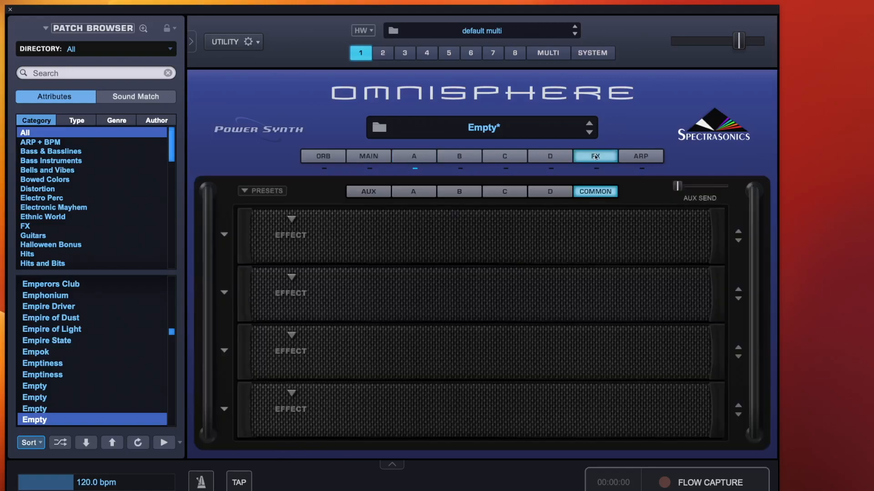
{"action": "left_click", "coordinate": [290, 219]}
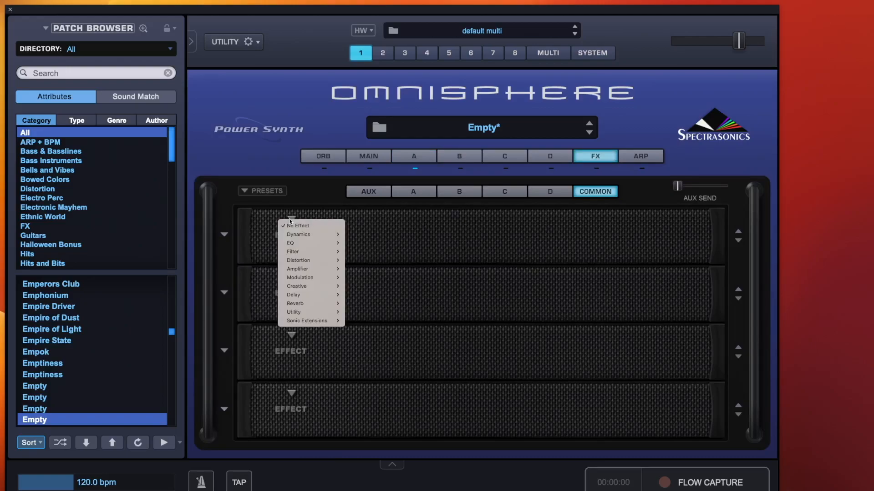
{"action": "mouse_move", "coordinate": [311, 320]}
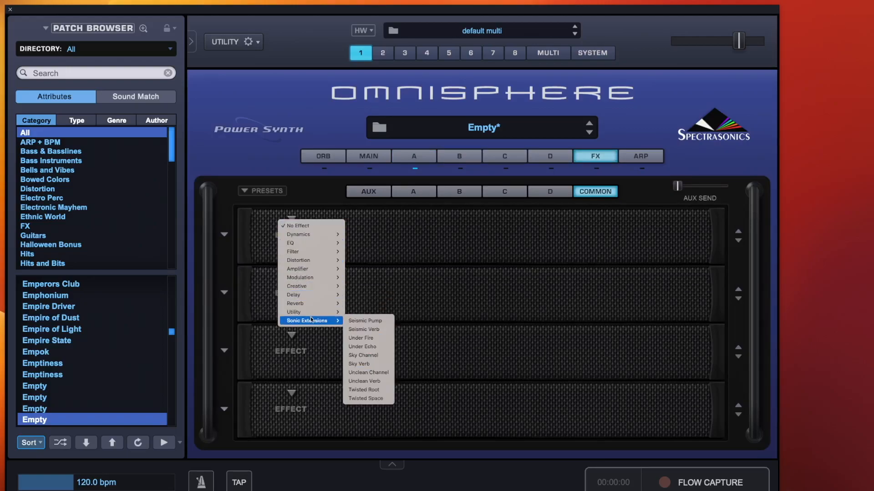
{"action": "left_click", "coordinate": [371, 399]}
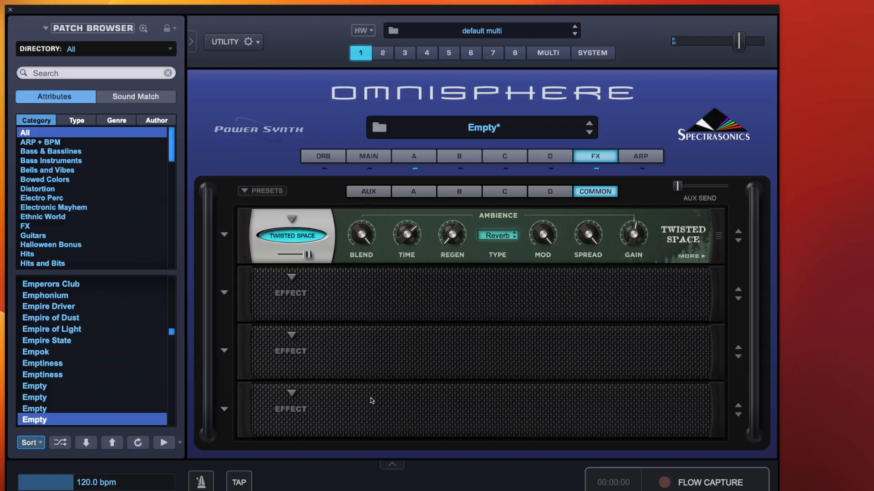
Open Twisted Space's extra page and set Natural Elements to Amazonia from the Rattling group.
{"action": "left_click", "coordinate": [308, 236]}
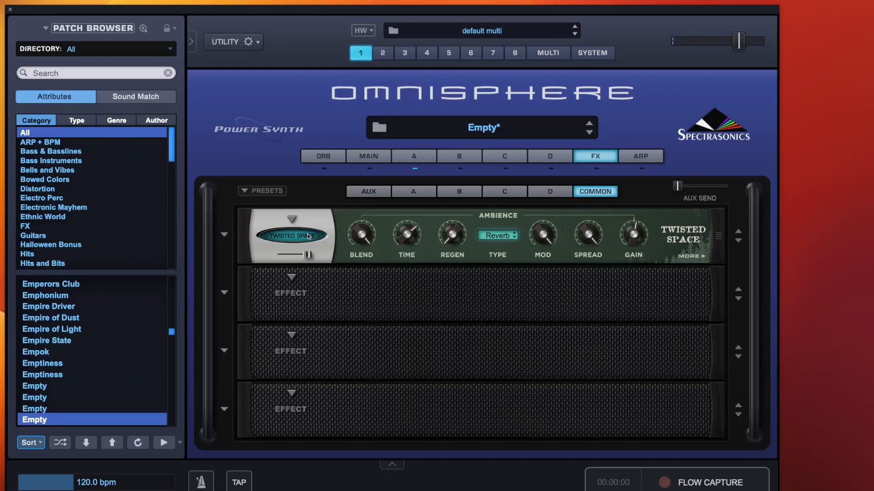
{"action": "left_click", "coordinate": [308, 236]}
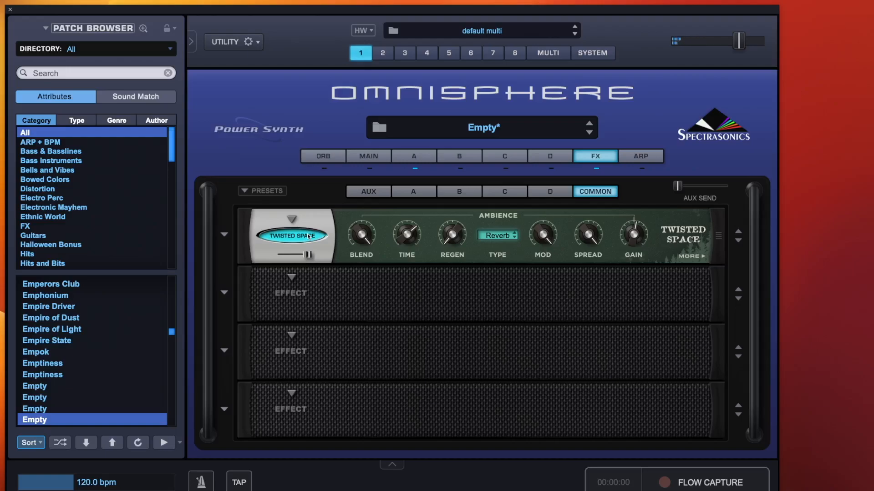
{"action": "left_click", "coordinate": [689, 259]}
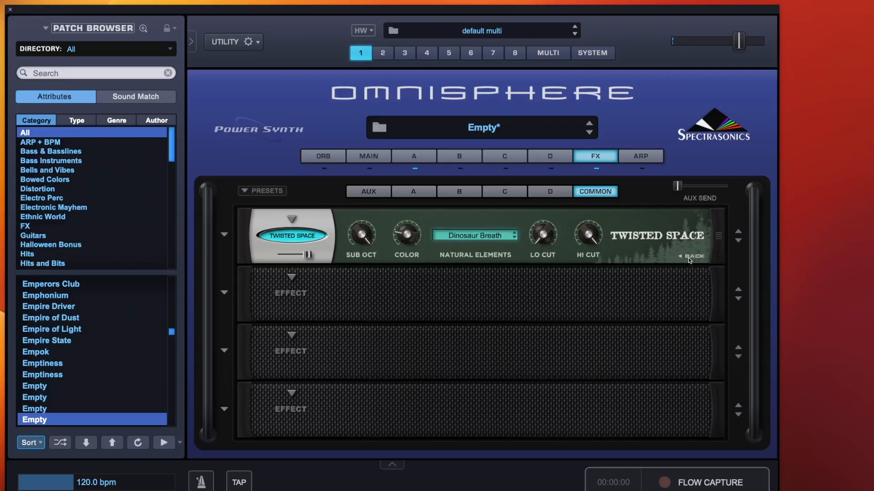
{"action": "left_click", "coordinate": [475, 237]}
{"action": "mouse_move", "coordinate": [471, 228]}
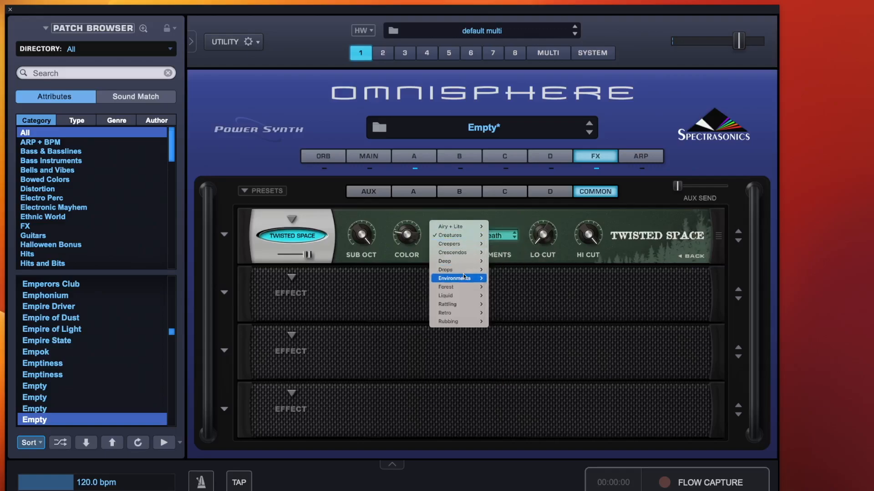
{"action": "mouse_move", "coordinate": [461, 289]}
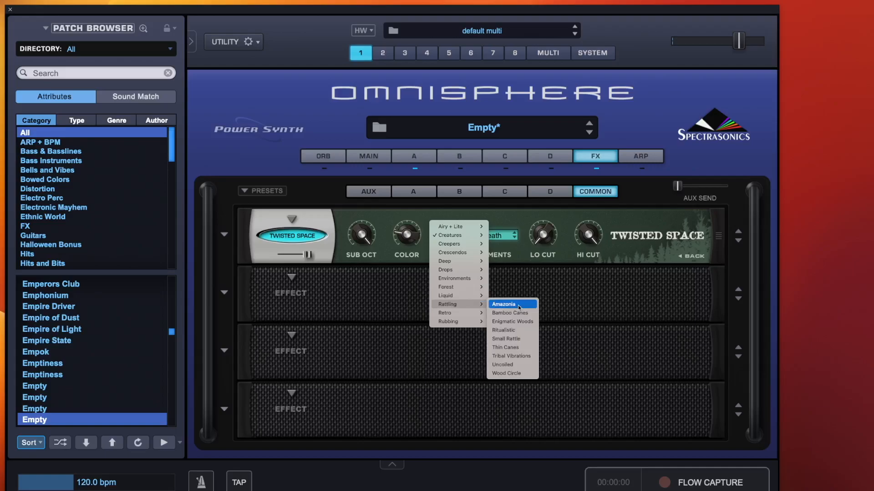
{"action": "left_click", "coordinate": [518, 305]}
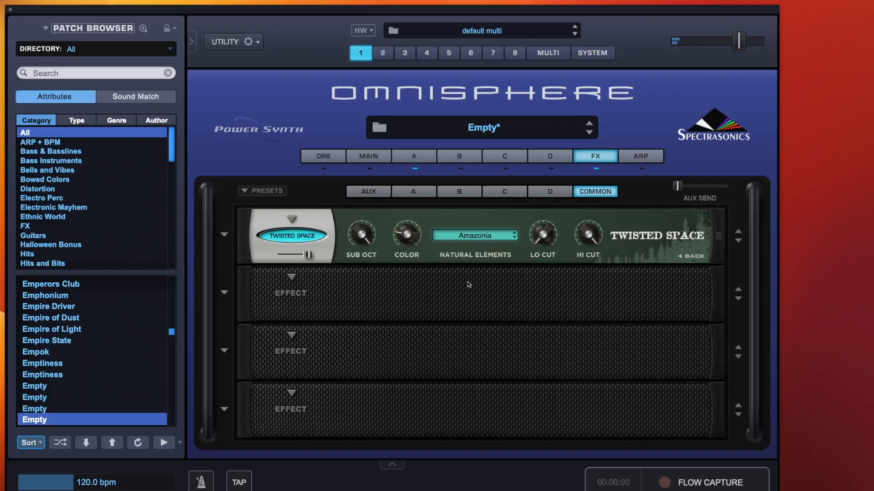
Set Twisted Space's Natural Elements to Emerging Wood Rub from the Rubbing group.
{"action": "left_click", "coordinate": [293, 237]}
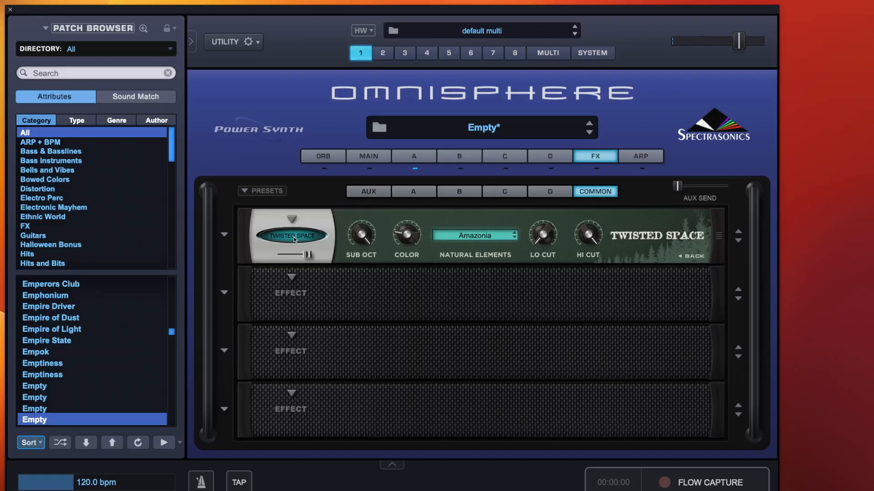
{"action": "left_click", "coordinate": [293, 237]}
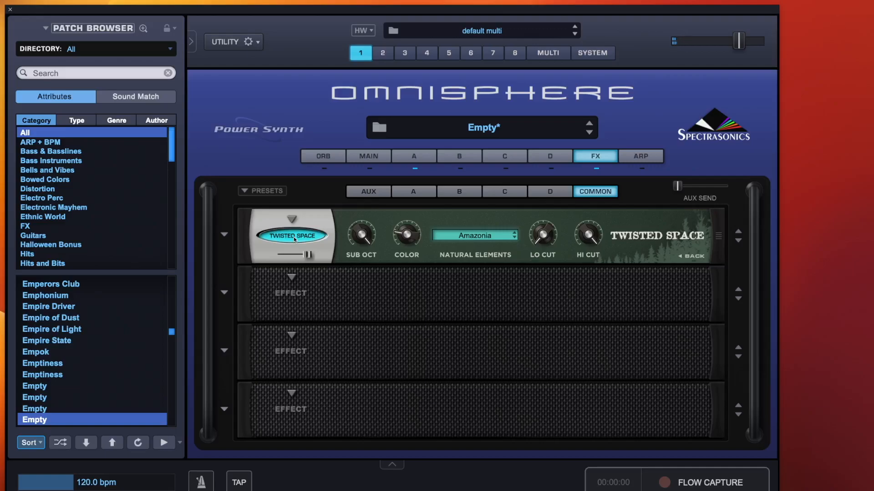
{"action": "left_click", "coordinate": [475, 236]}
{"action": "mouse_move", "coordinate": [473, 253]}
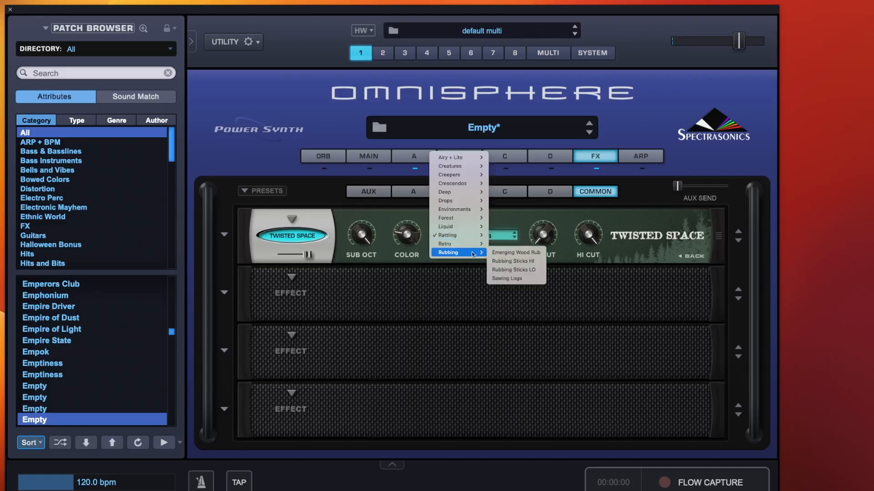
{"action": "left_click", "coordinate": [517, 253]}
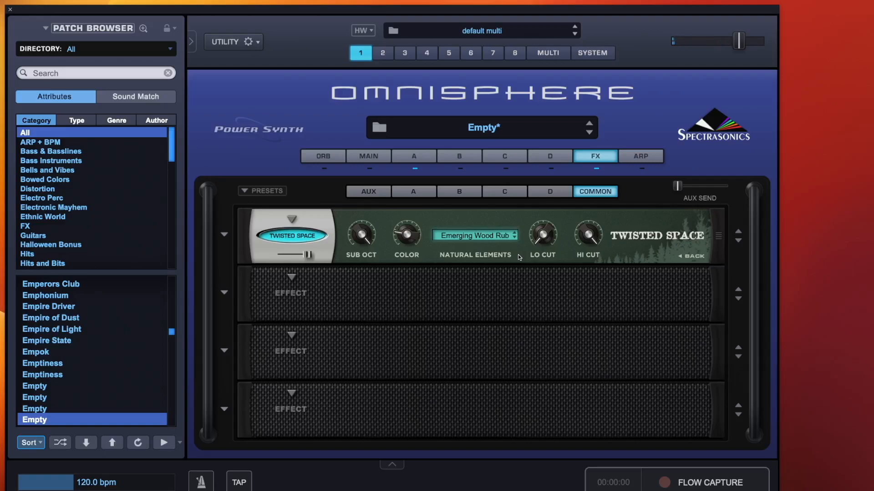
Set Natural Elements to Disturbing Rattler from the Creepers group.
{"action": "left_click", "coordinate": [473, 236]}
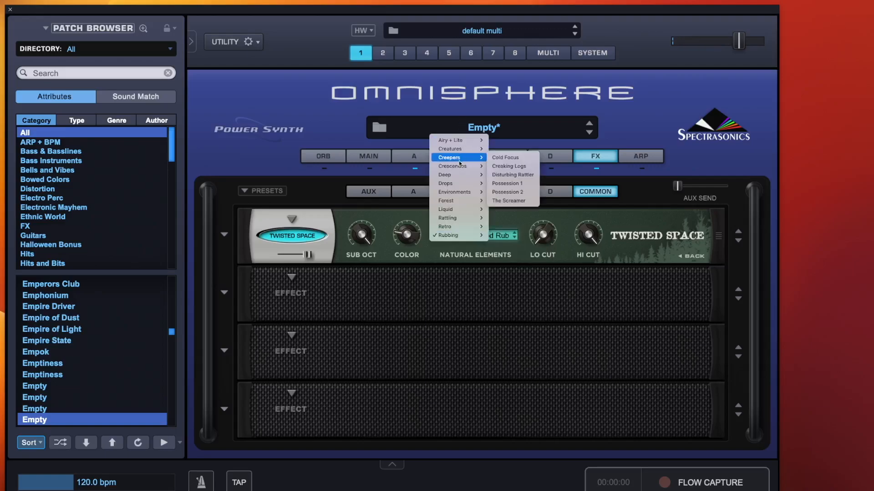
{"action": "mouse_move", "coordinate": [460, 159]}
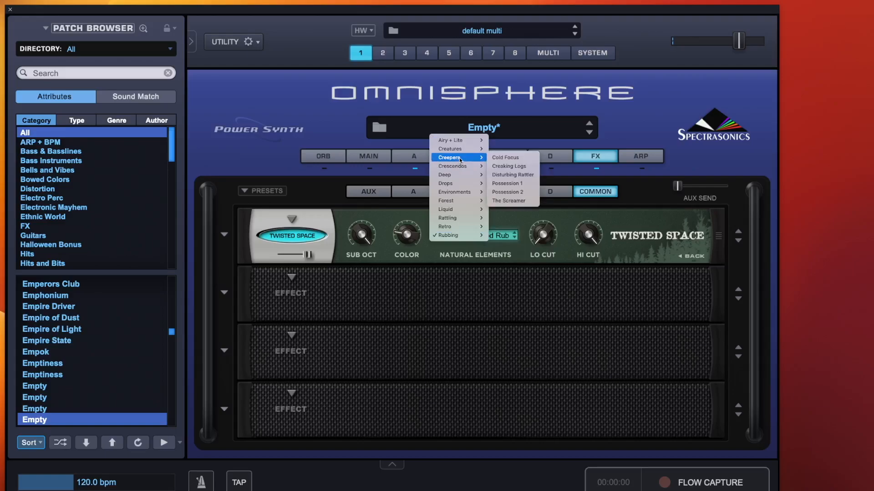
{"action": "left_click", "coordinate": [506, 174]}
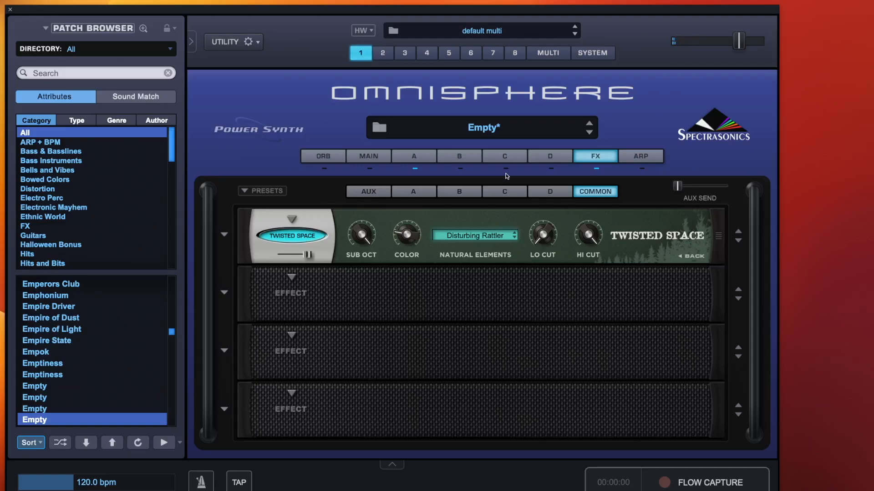
Set Natural Elements to Airy Birds from the Airy + Lite group.
{"action": "left_click", "coordinate": [494, 235]}
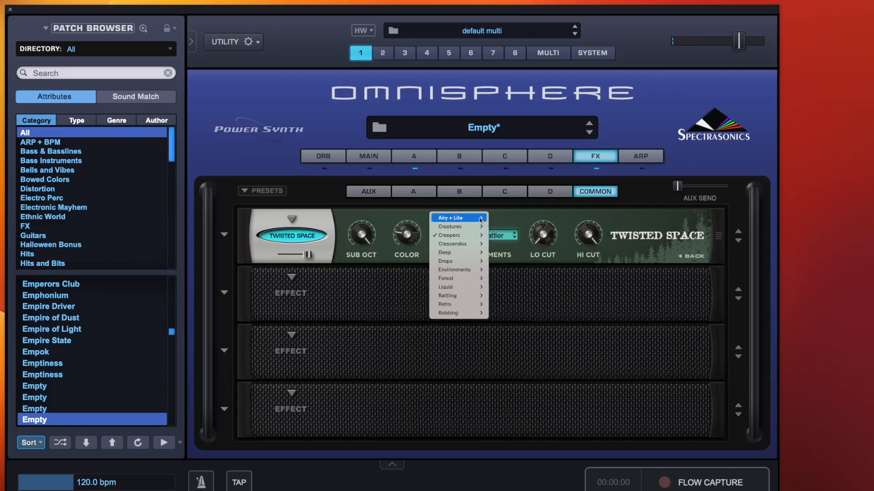
{"action": "mouse_move", "coordinate": [476, 217]}
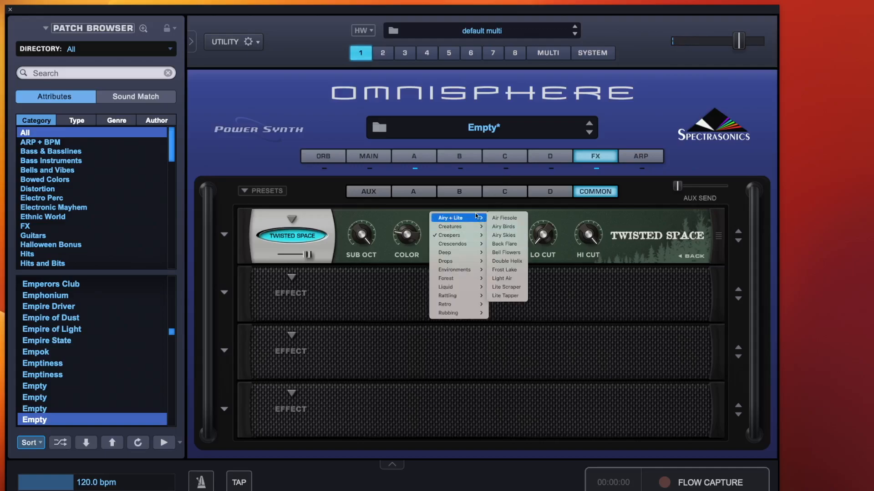
{"action": "left_click", "coordinate": [507, 227]}
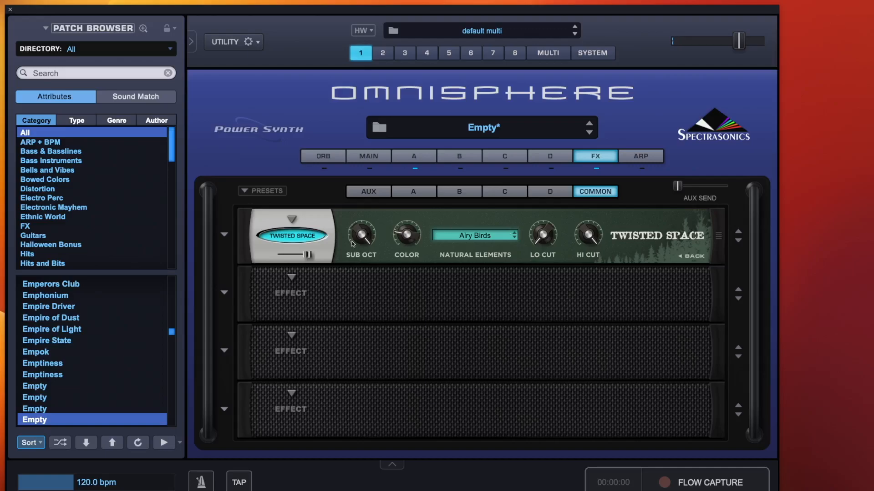
Set Twisted Space's Natural Elements to Forest Logs from the Drops group.
{"action": "left_click", "coordinate": [290, 237]}
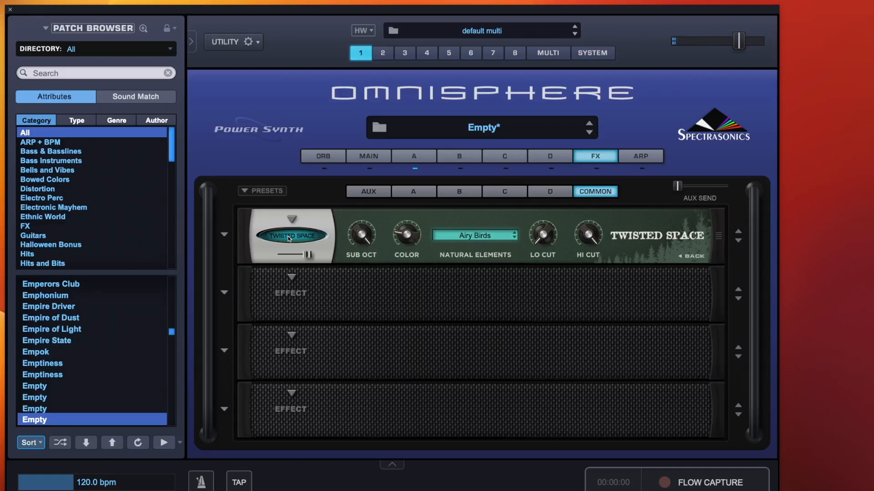
{"action": "left_click", "coordinate": [290, 237]}
{"action": "left_click", "coordinate": [487, 238]}
{"action": "mouse_move", "coordinate": [475, 279]}
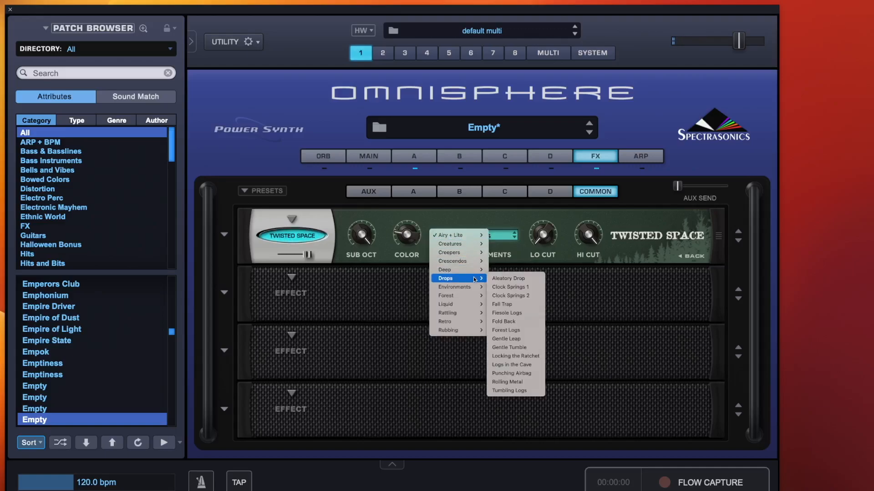
{"action": "left_click", "coordinate": [516, 329]}
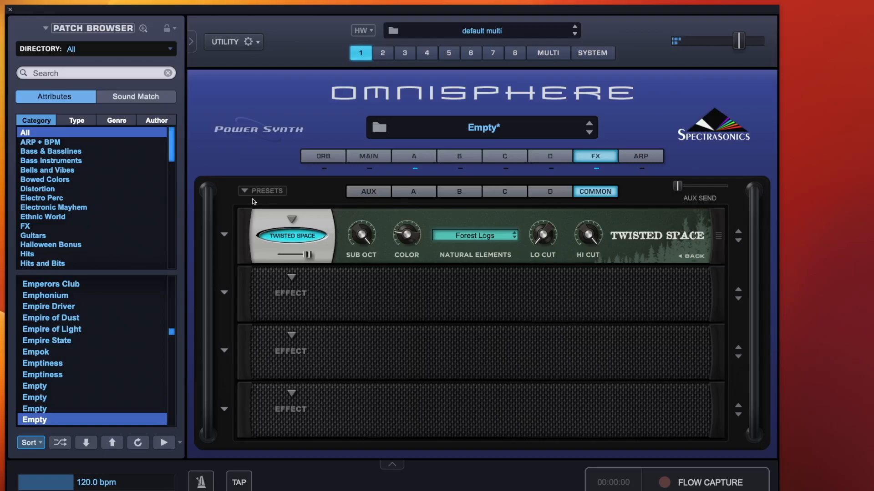
Move Twisted Space down to the second FX slot and load Twisted Root into the first slot.
{"action": "left_click_drag", "start_coordinate": [248, 230], "coordinate": [247, 285]}
{"action": "left_click", "coordinate": [288, 292]}
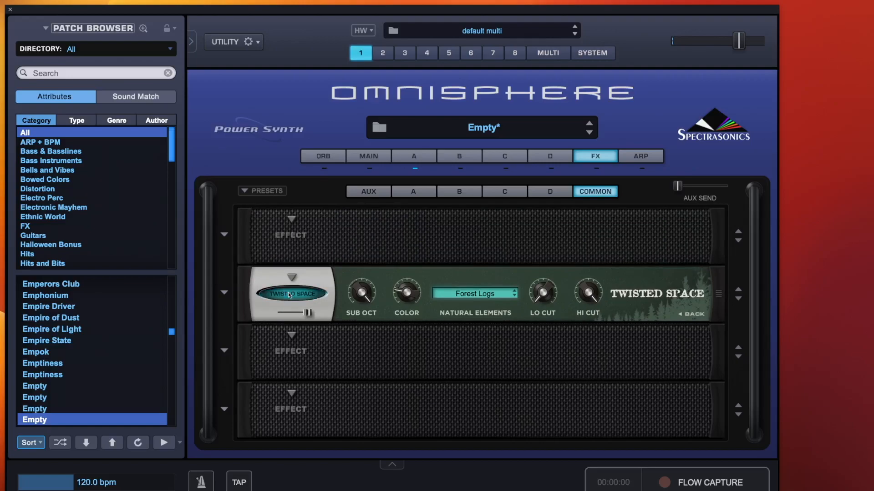
{"action": "left_click", "coordinate": [296, 219]}
{"action": "mouse_move", "coordinate": [307, 321]}
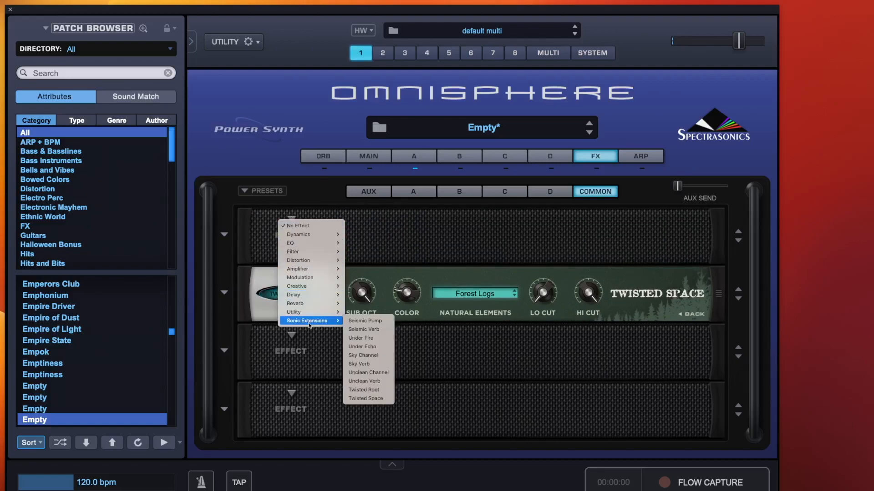
{"action": "left_click", "coordinate": [371, 391]}
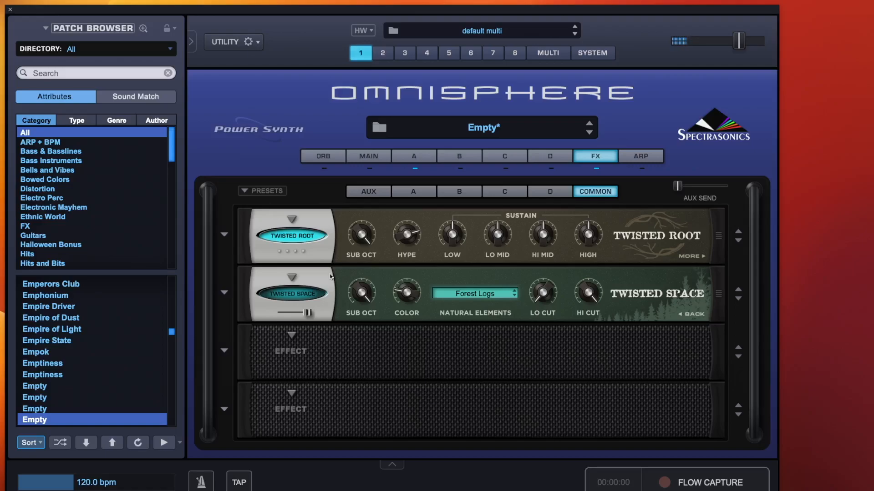
Compare Twisted Root bypassed and active, and view its Levels page before returning to the main controls.
{"action": "left_click", "coordinate": [295, 236]}
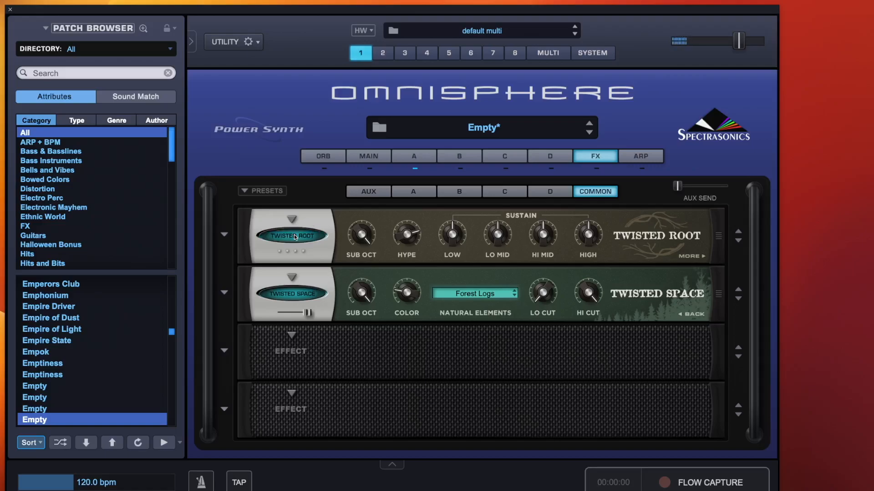
{"action": "left_click", "coordinate": [294, 236]}
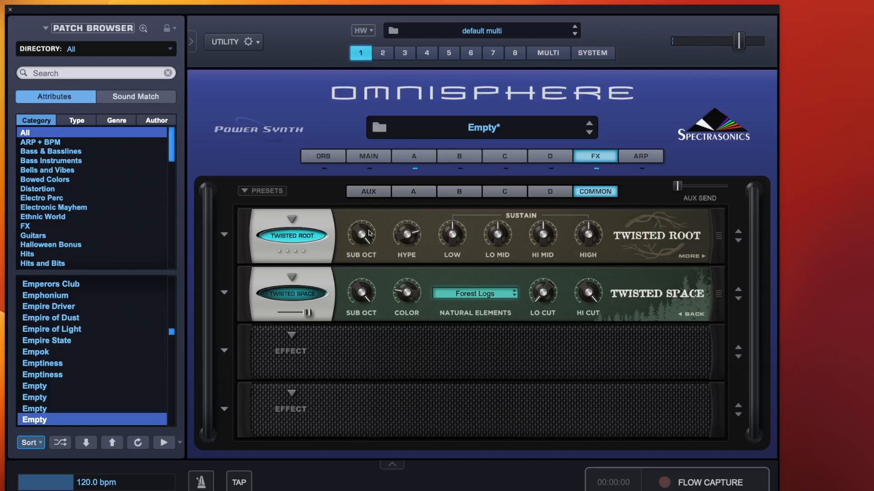
{"action": "left_click", "coordinate": [701, 256]}
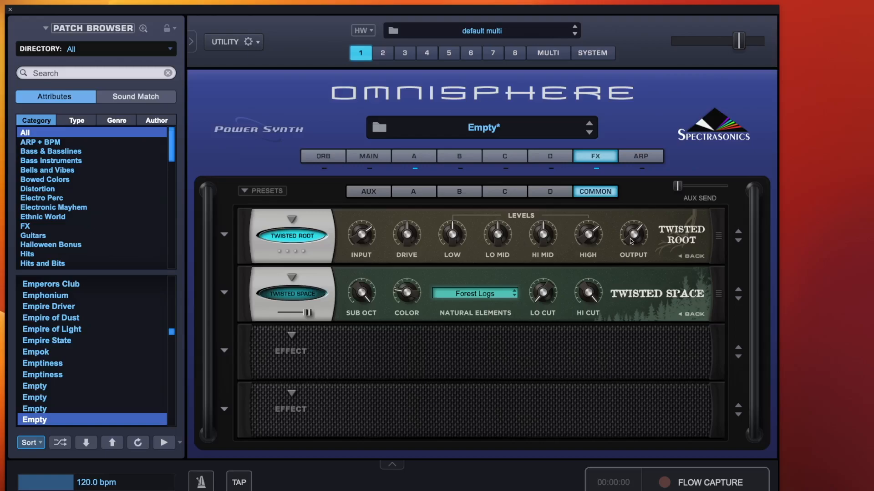
{"action": "left_click", "coordinate": [694, 256]}
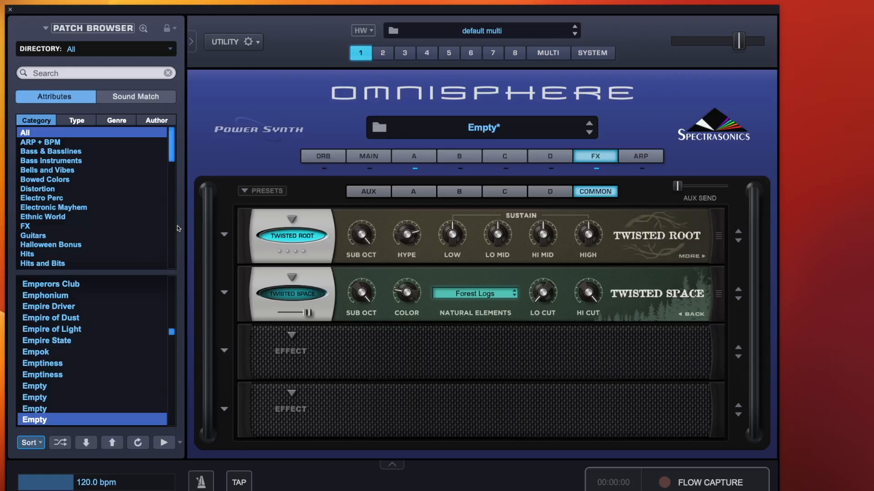
Load an effects preset from the preset list into the Twisted Root slot.
{"action": "left_click", "coordinate": [225, 235]}
{"action": "left_click", "coordinate": [246, 234]}
{"action": "left_click", "coordinate": [225, 235]}
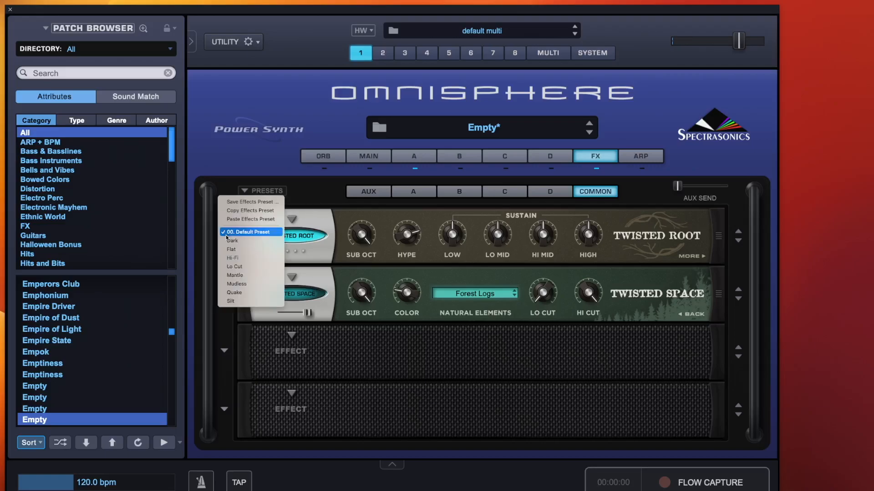
{"action": "left_click", "coordinate": [246, 249]}
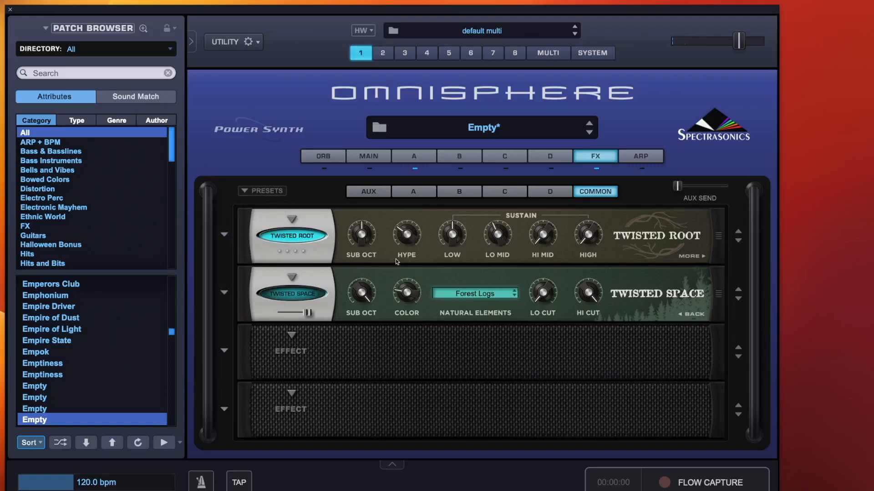
Open Twisted Root's Levels page and raise its Output knob slightly.
{"action": "left_click", "coordinate": [685, 256]}
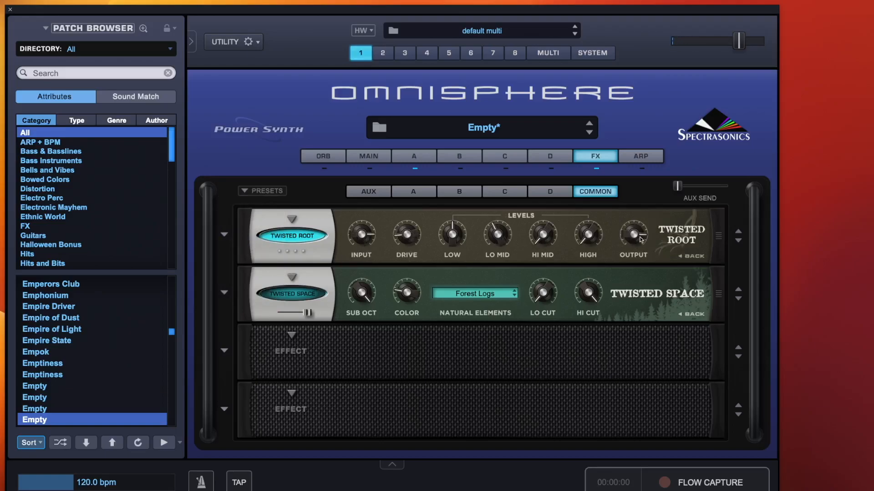
{"action": "mouse_move", "coordinate": [641, 239]}
{"action": "left_click_drag", "start_coordinate": [641, 230], "coordinate": [642, 226]}
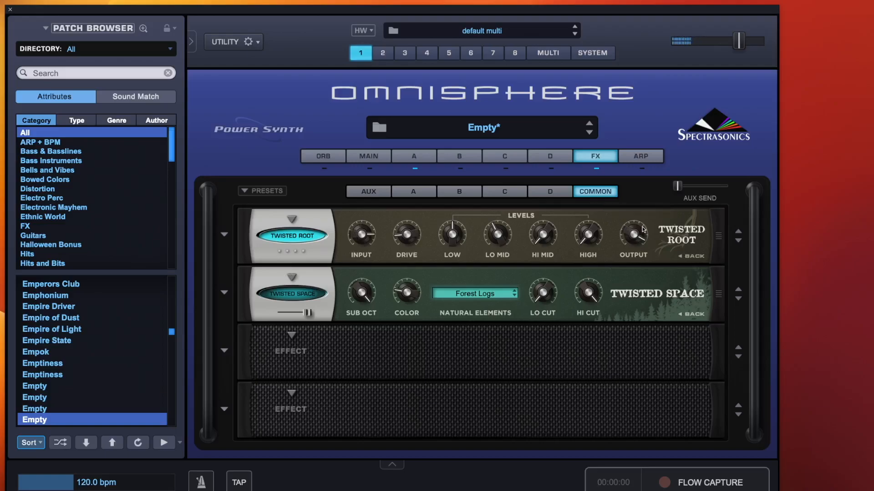
Set Twisted Space's Natural Elements to Groaning Ents from the Forest group.
{"action": "left_click", "coordinate": [298, 294]}
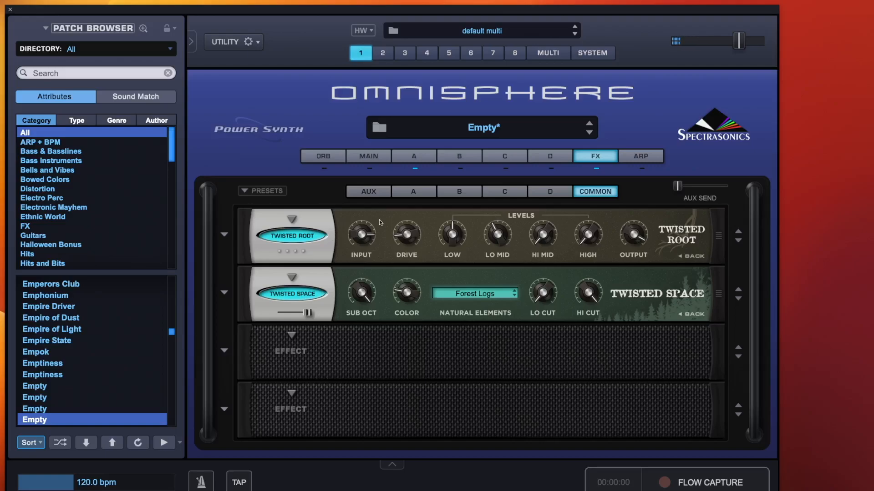
{"action": "left_click", "coordinate": [474, 292]}
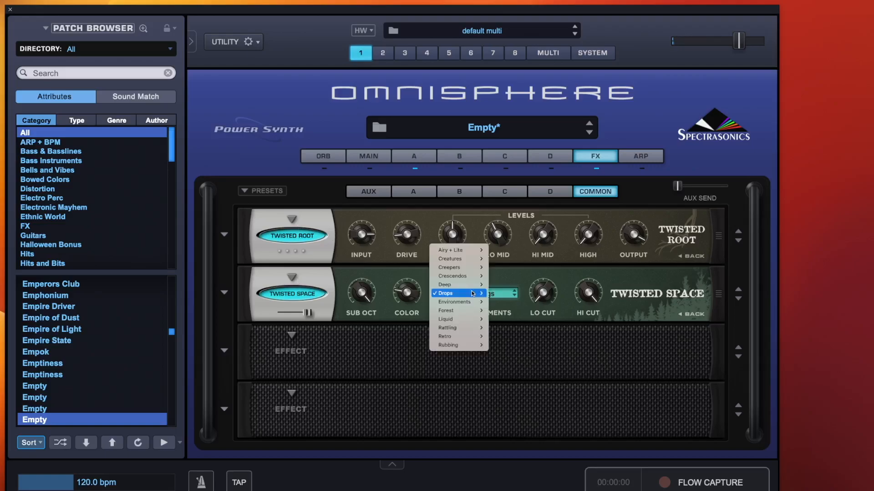
{"action": "mouse_move", "coordinate": [471, 311]}
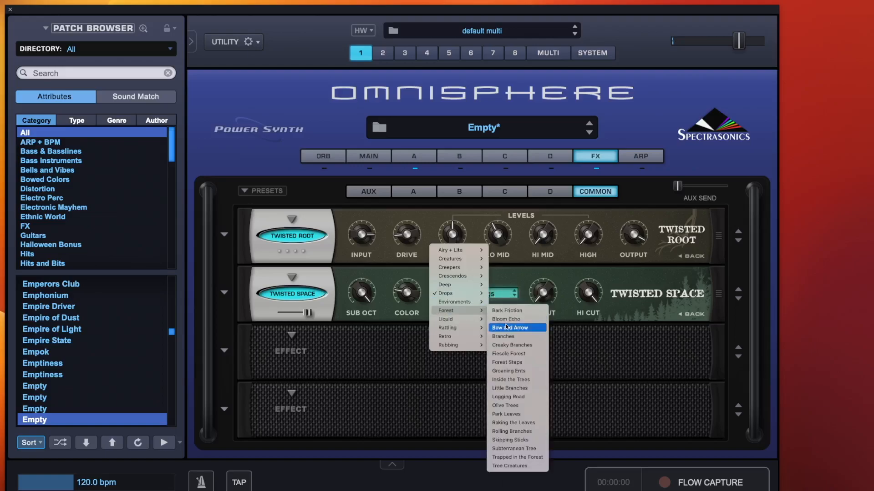
{"action": "left_click", "coordinate": [512, 372]}
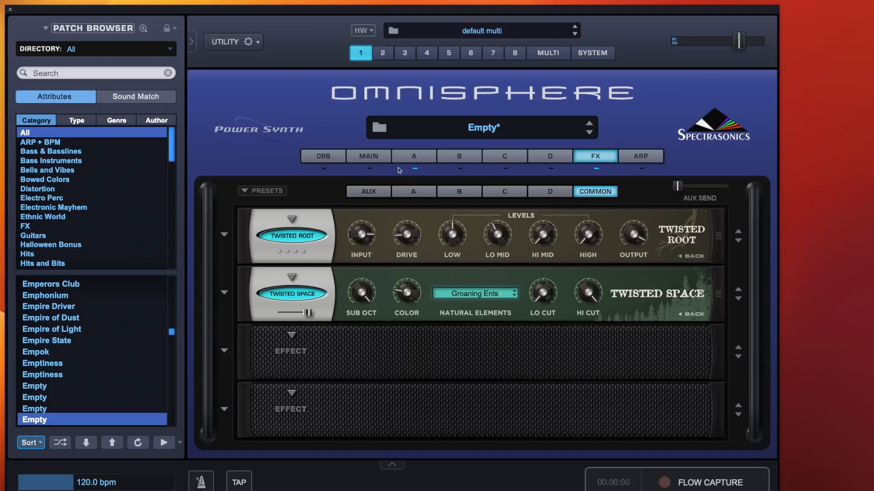
Set the patch's main Gain to 0 db and return to the FX rack.
{"action": "left_click", "coordinate": [415, 157]}
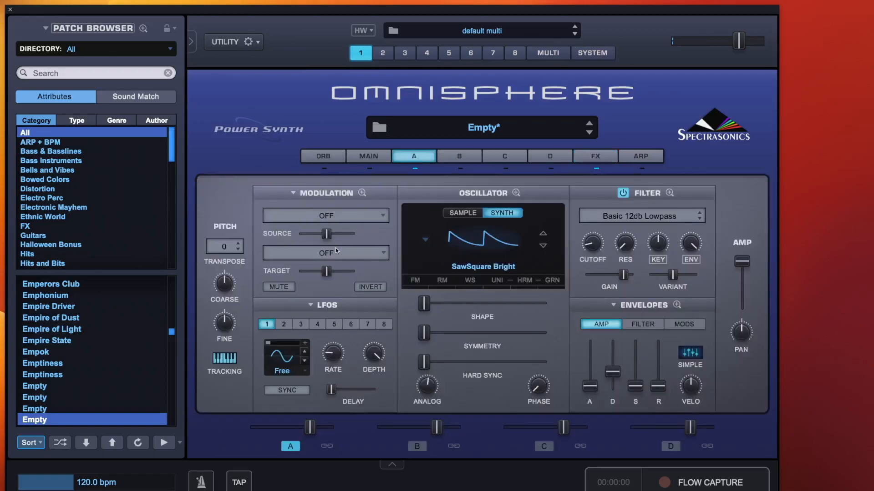
{"action": "left_click", "coordinate": [375, 161]}
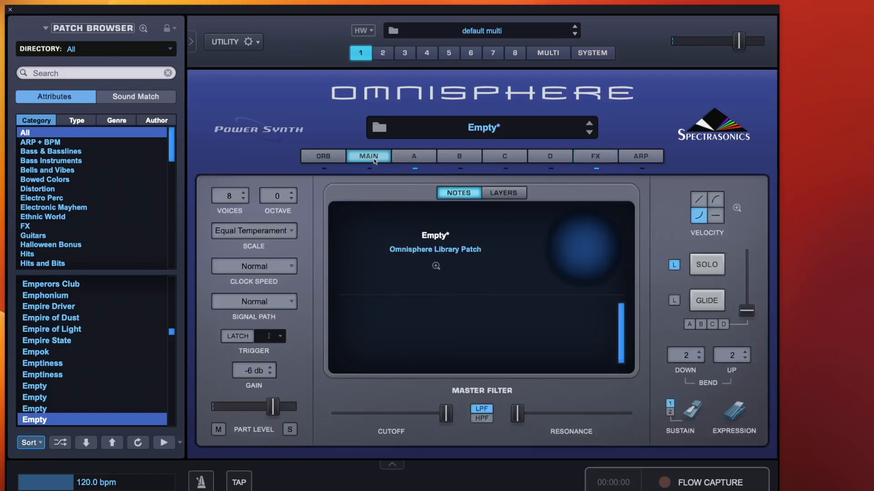
{"action": "left_click", "coordinate": [252, 371]}
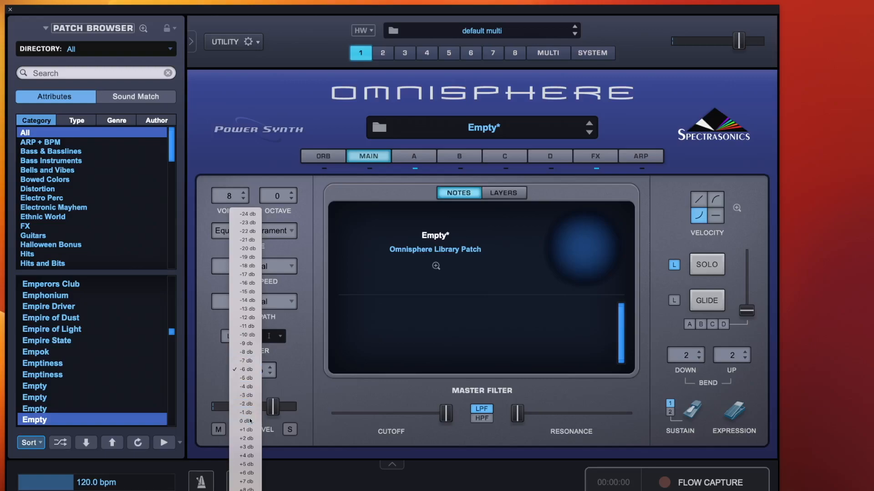
{"action": "left_click", "coordinate": [245, 421]}
{"action": "left_click", "coordinate": [606, 156]}
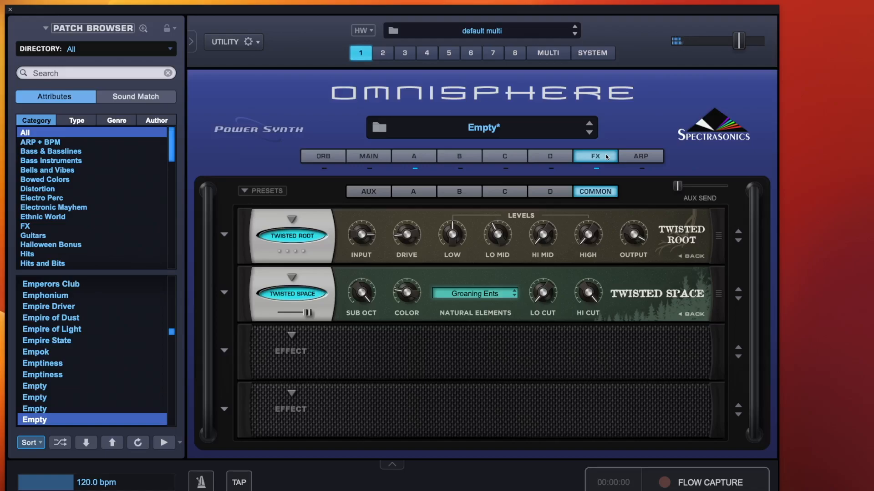
Bypass Twisted Root and open Twisted Space's Ambience page.
{"action": "left_click", "coordinate": [293, 236]}
{"action": "left_click", "coordinate": [295, 295]}
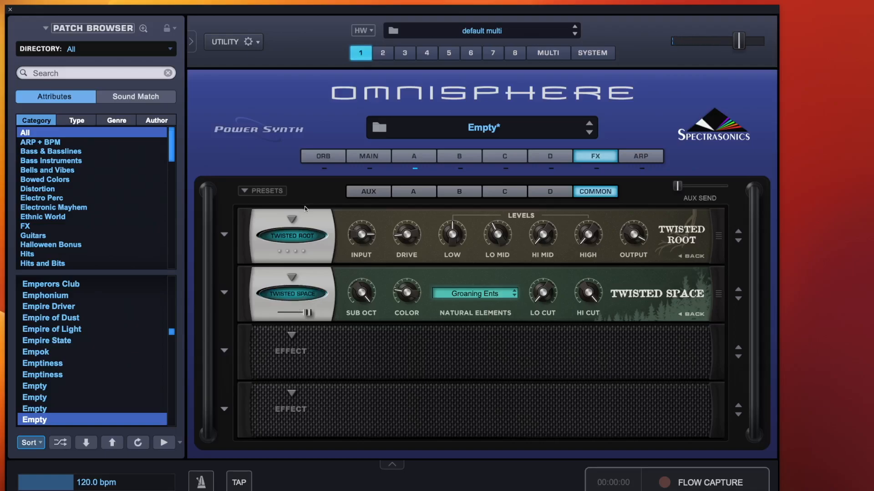
{"action": "left_click", "coordinate": [293, 294]}
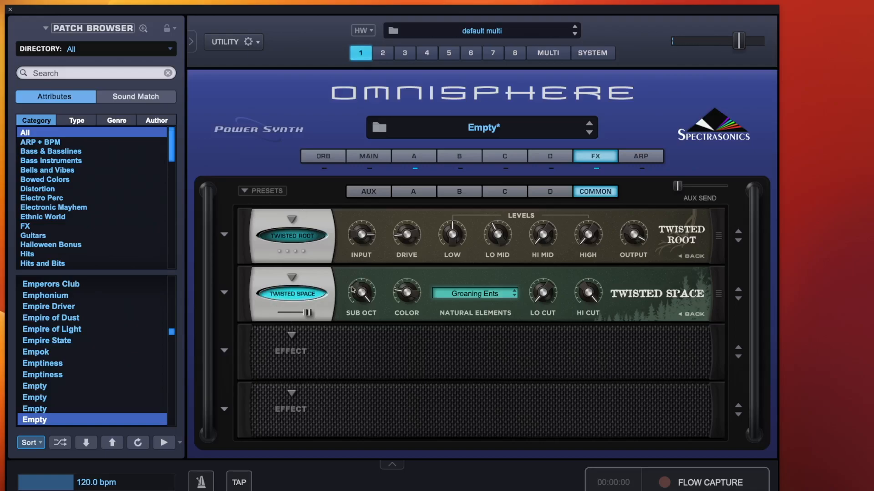
{"action": "left_click", "coordinate": [688, 315]}
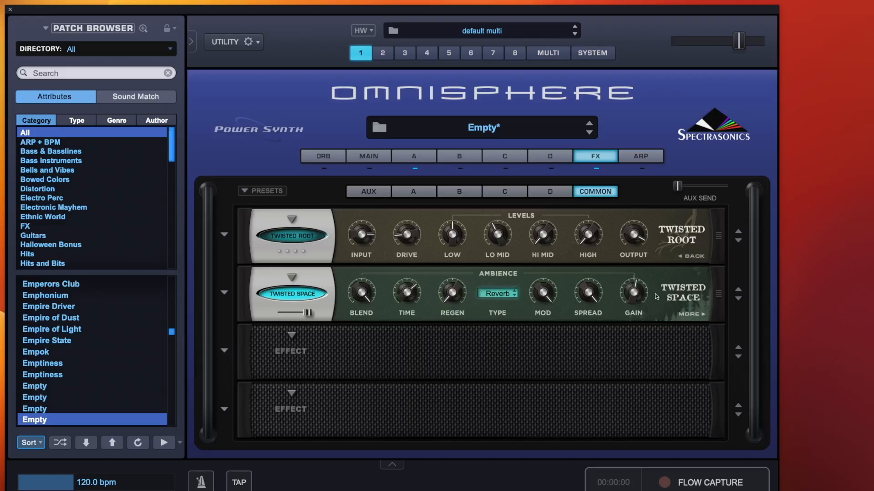
Load the Tree Echoes preset into the Twisted Space slot and push its slot slider fully up.
{"action": "left_click", "coordinate": [224, 294]}
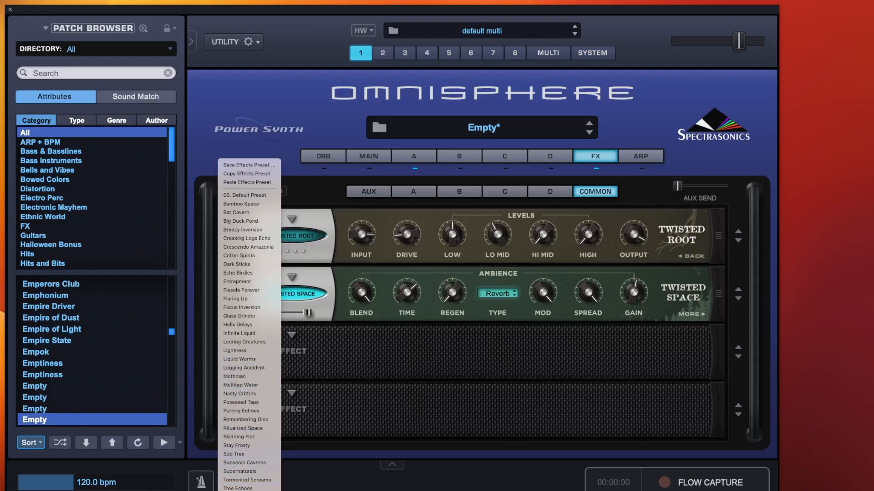
{"action": "left_click", "coordinate": [245, 489]}
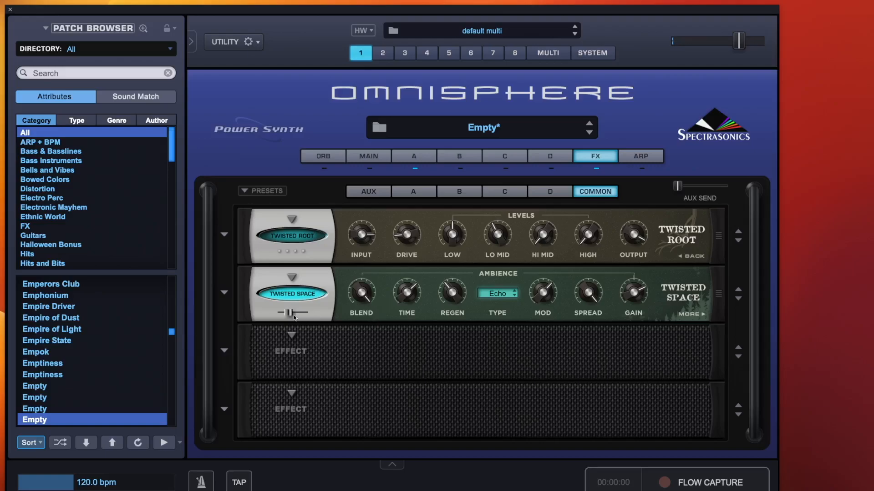
{"action": "left_click_drag", "start_coordinate": [289, 313], "coordinate": [473, 320]}
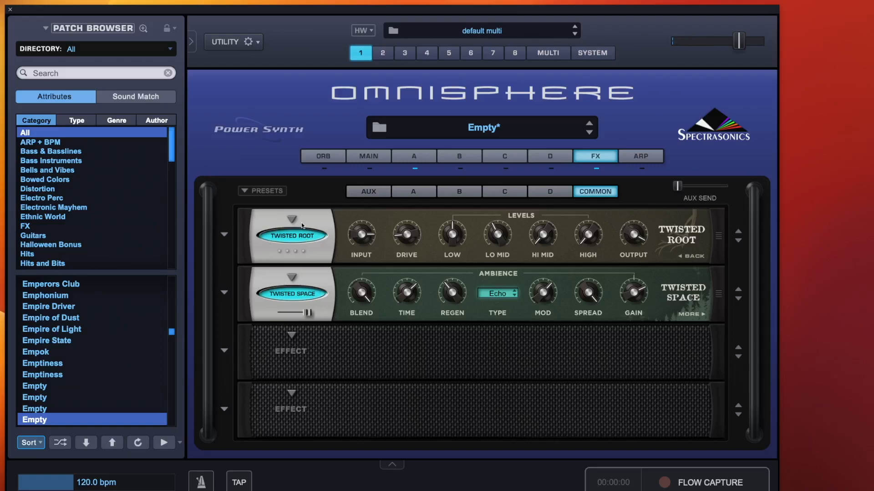
Load the Echo Birdies preset into the Twisted Space slot and push its slot slider fully up.
{"action": "left_click", "coordinate": [301, 236]}
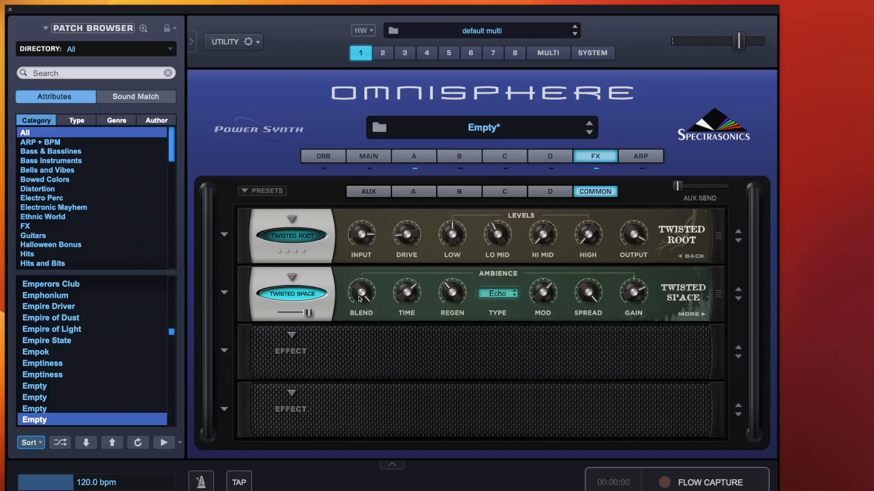
{"action": "left_click", "coordinate": [225, 294]}
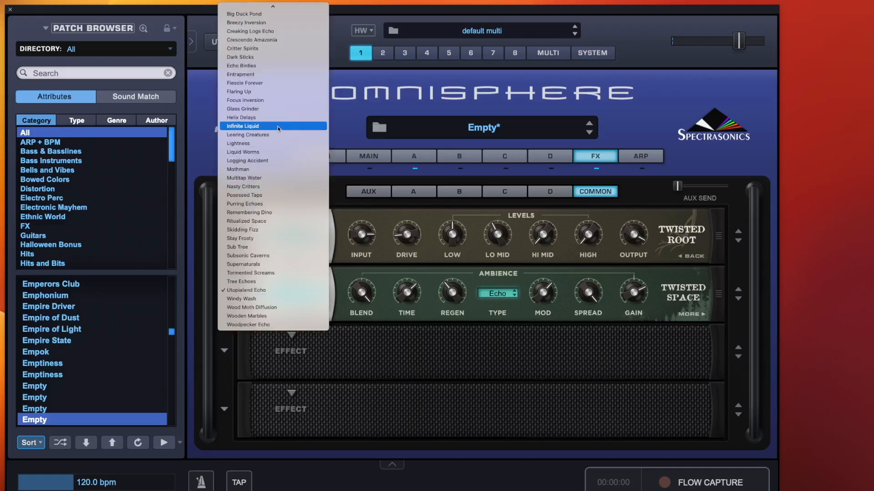
{"action": "left_click", "coordinate": [253, 66]}
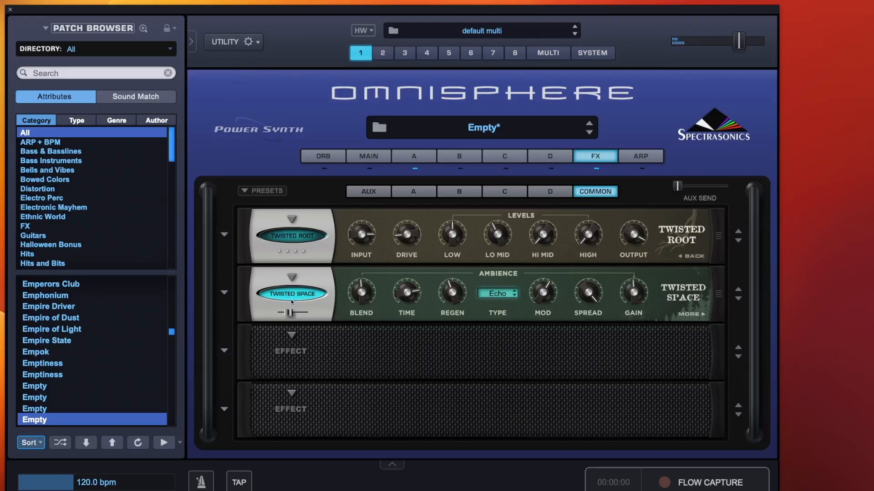
{"action": "left_click_drag", "start_coordinate": [288, 313], "coordinate": [309, 313]}
{"action": "left_click", "coordinate": [300, 236]}
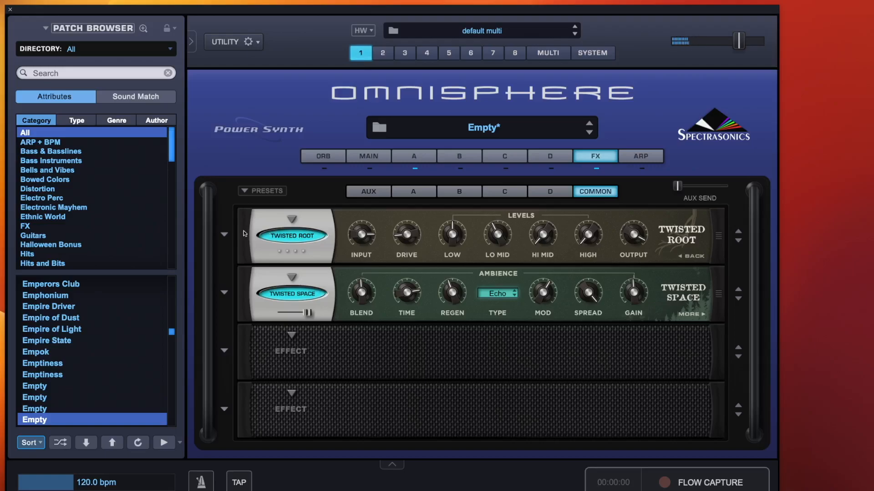
Reset the Twisted Space slot to 00. Default Preset and set its Ambience Type to BPM Dly.
{"action": "left_click", "coordinate": [225, 293]}
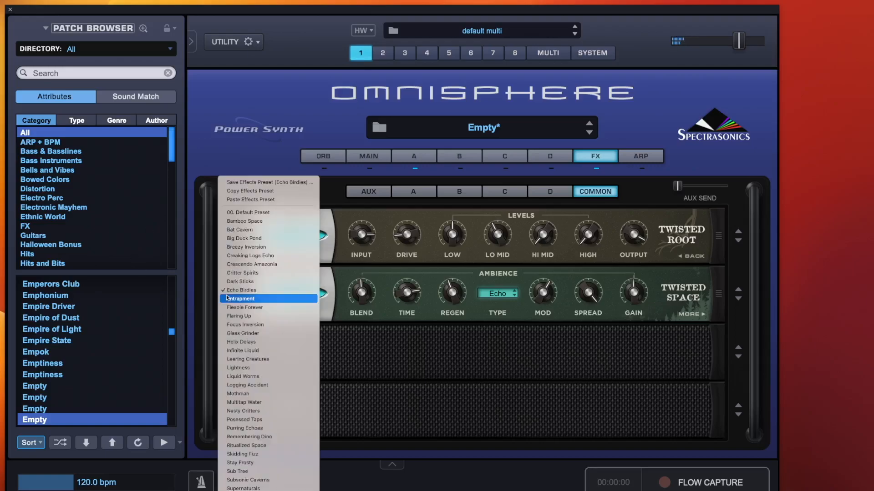
{"action": "left_click", "coordinate": [265, 213]}
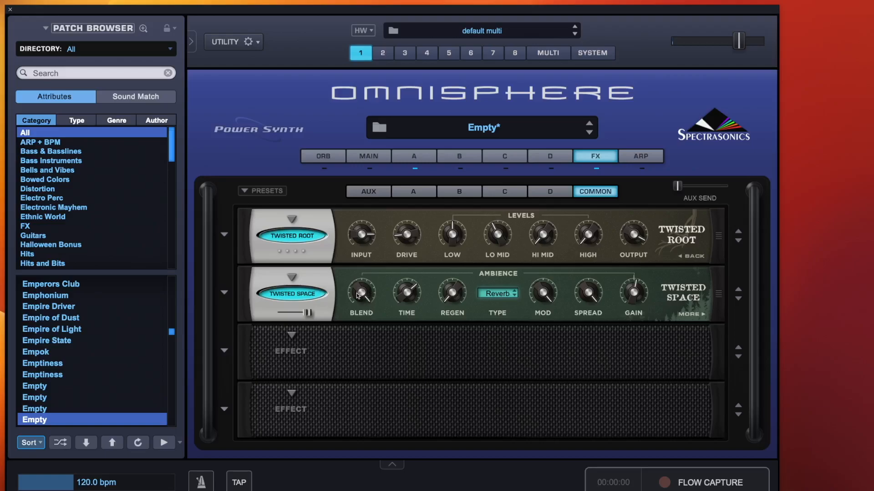
{"action": "mouse_move", "coordinate": [366, 295]}
{"action": "left_click", "coordinate": [496, 296]}
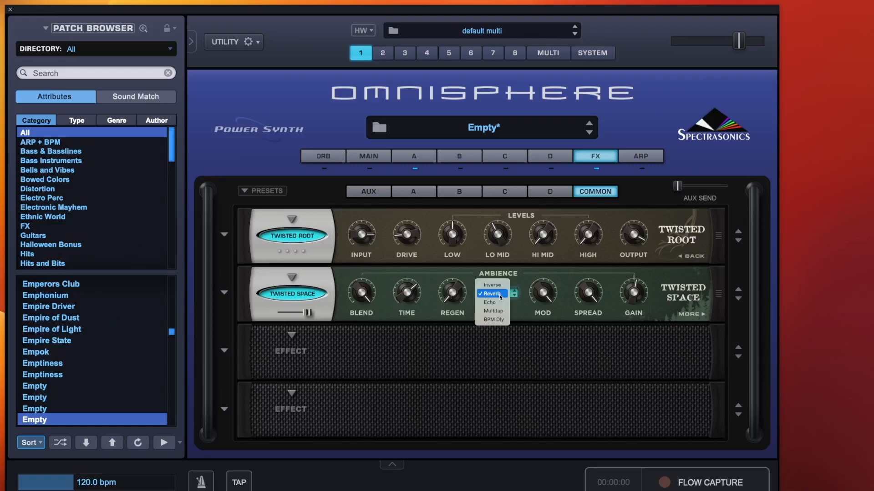
{"action": "left_click", "coordinate": [500, 318]}
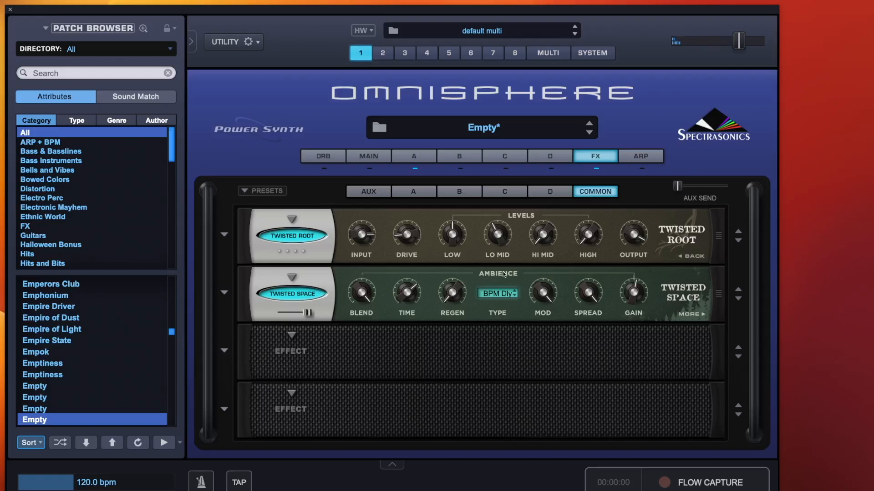
Adjust Twisted Space's Regen knob, comparing the sound with the effect bypassed and active.
{"action": "left_click_drag", "start_coordinate": [455, 298], "coordinate": [456, 241]}
{"action": "left_click_drag", "start_coordinate": [454, 305], "coordinate": [461, 266]}
{"action": "left_click", "coordinate": [302, 294]}
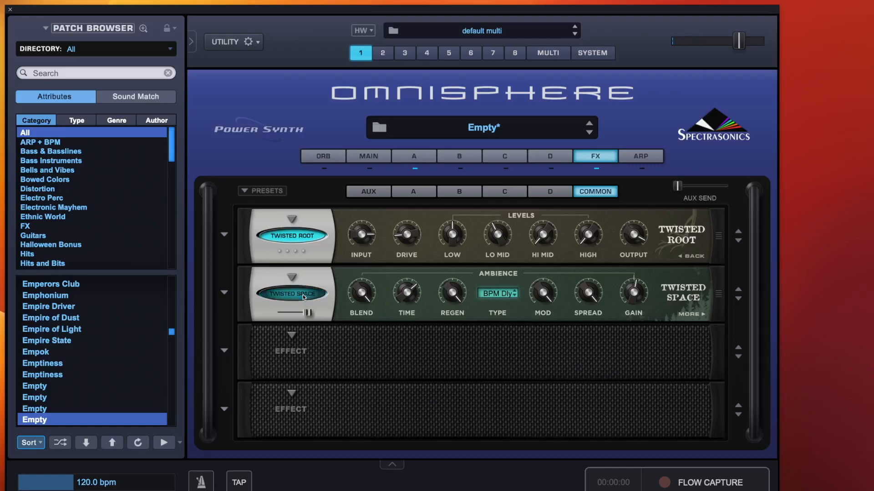
{"action": "left_click", "coordinate": [303, 294]}
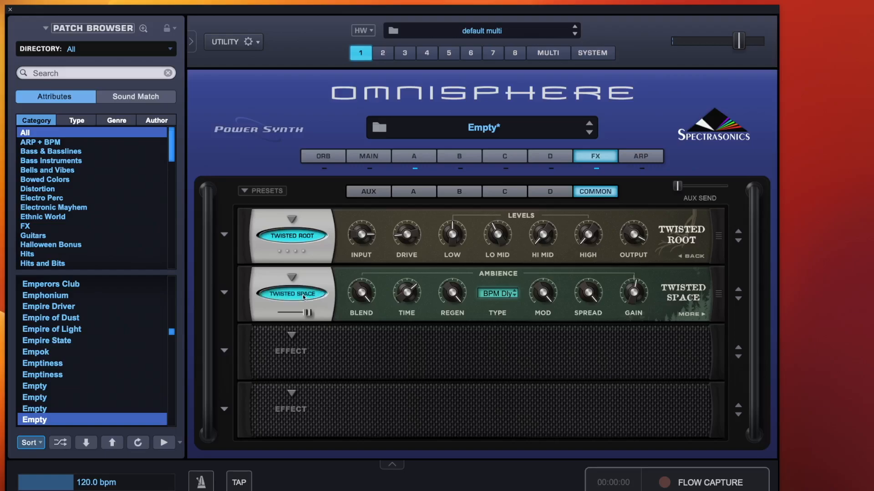
{"action": "left_click_drag", "start_coordinate": [446, 304], "coordinate": [450, 424]}
Set Twisted Space's Ambience Type to Inverse and toggle Twisted Root's bypass.
{"action": "left_click", "coordinate": [506, 294]}
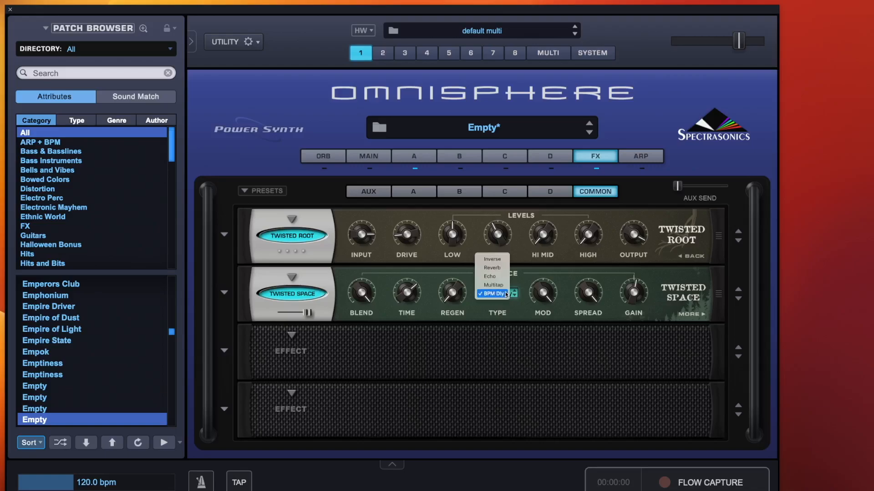
{"action": "left_click", "coordinate": [500, 262]}
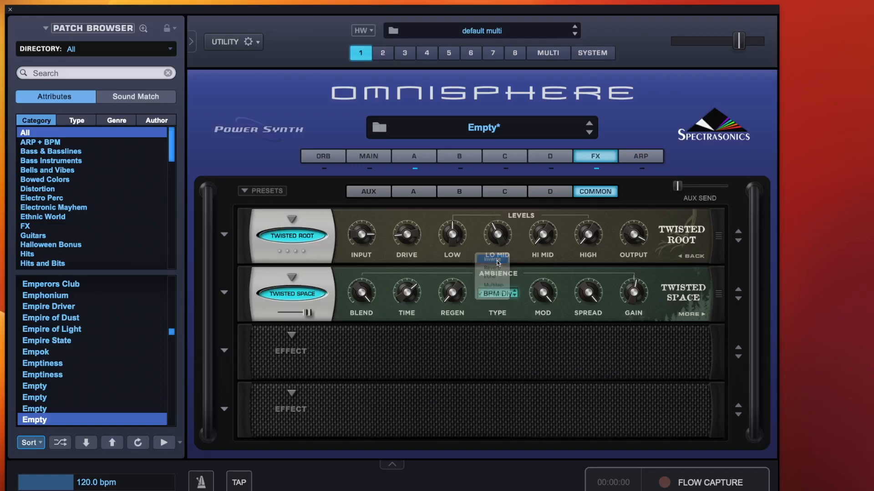
{"action": "left_click", "coordinate": [299, 235]}
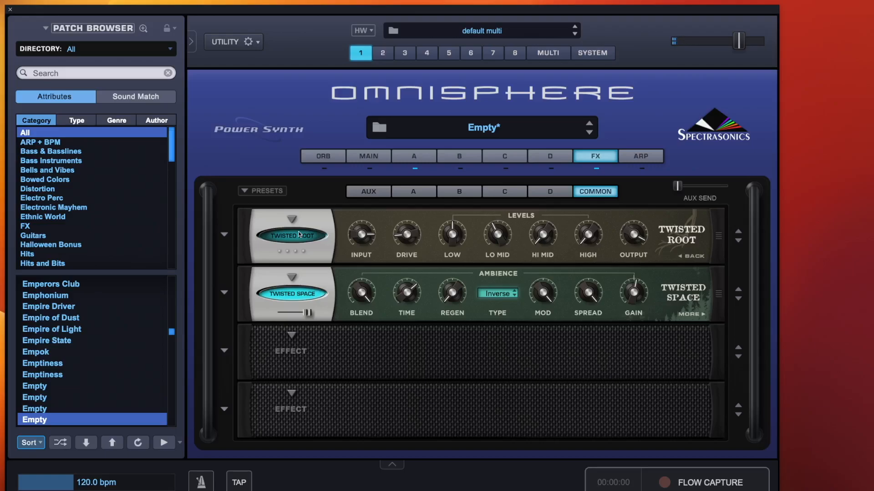
Raise Twisted Space's Regen and cycle its Ambience Type through Reverb, Echo and Multitap, ending on BPM Dly.
{"action": "left_click_drag", "start_coordinate": [445, 298], "coordinate": [461, 249]}
{"action": "left_click", "coordinate": [501, 294]}
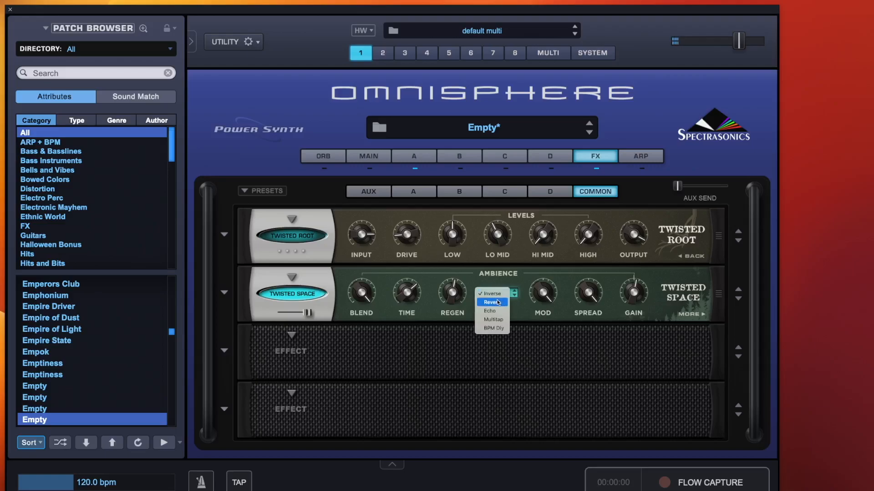
{"action": "left_click", "coordinate": [498, 302]}
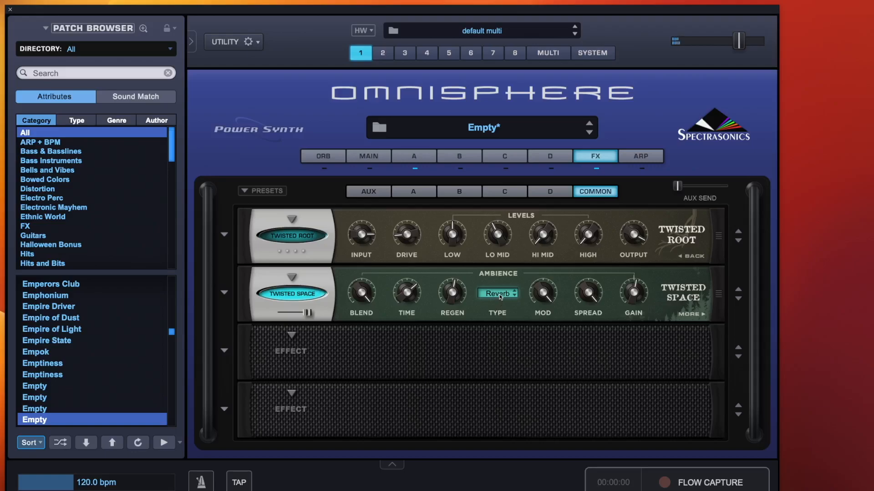
{"action": "left_click", "coordinate": [499, 294]}
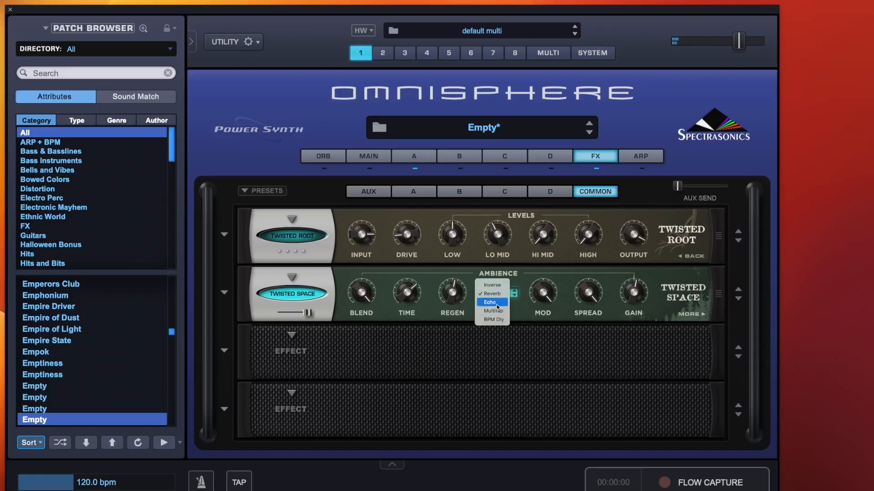
{"action": "left_click", "coordinate": [497, 303]}
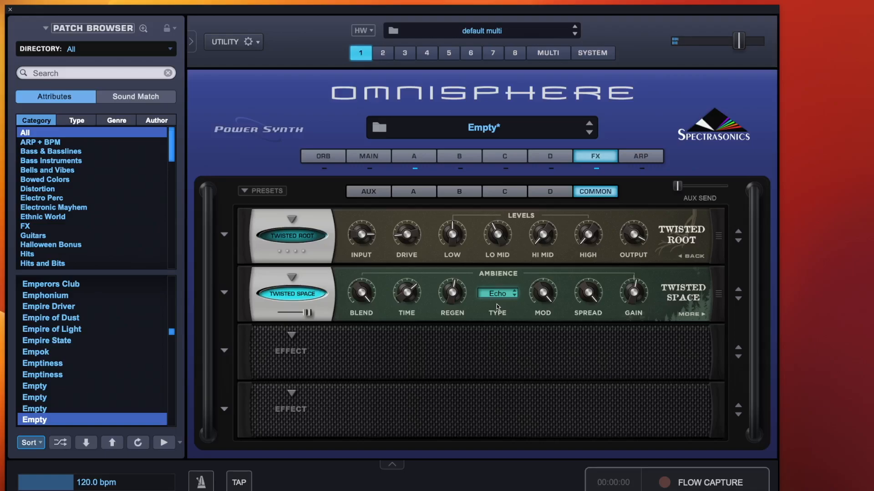
{"action": "left_click", "coordinate": [497, 294]}
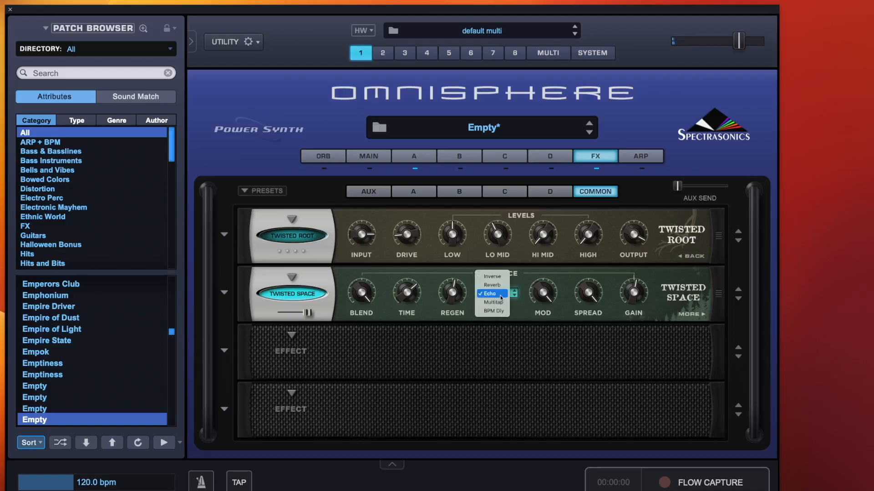
{"action": "left_click", "coordinate": [501, 303]}
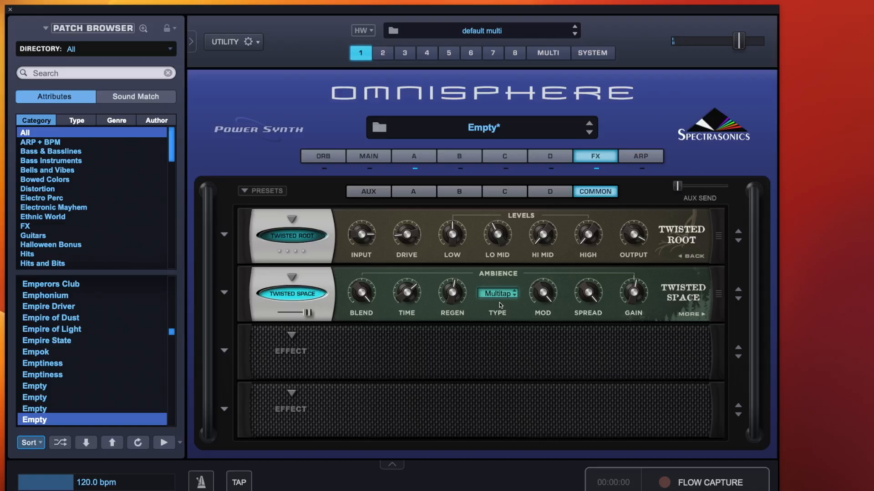
{"action": "left_click", "coordinate": [498, 295]}
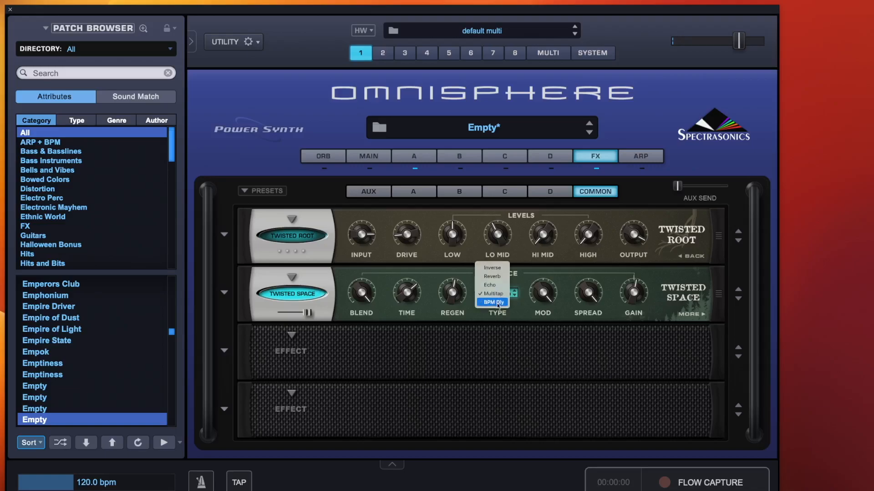
{"action": "left_click", "coordinate": [499, 302]}
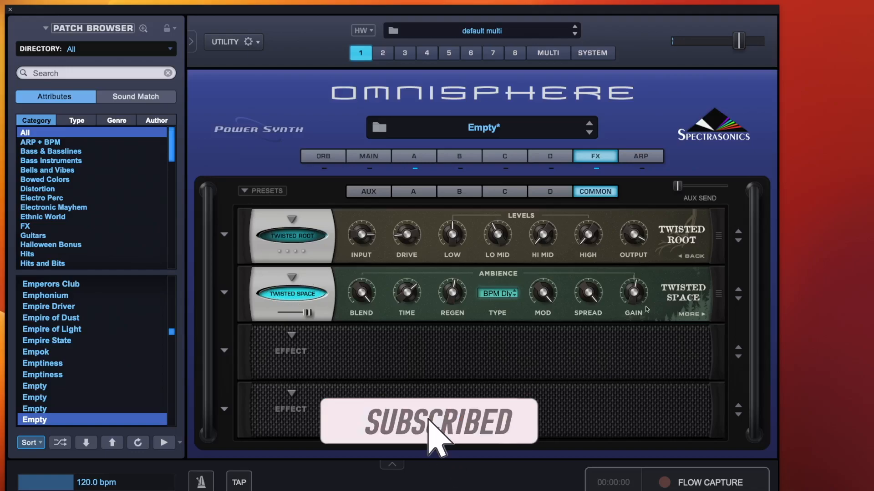
Open Twisted Space's extra page and set Natural Elements to Dripping Brook from the Liquid group.
{"action": "left_click", "coordinate": [691, 315]}
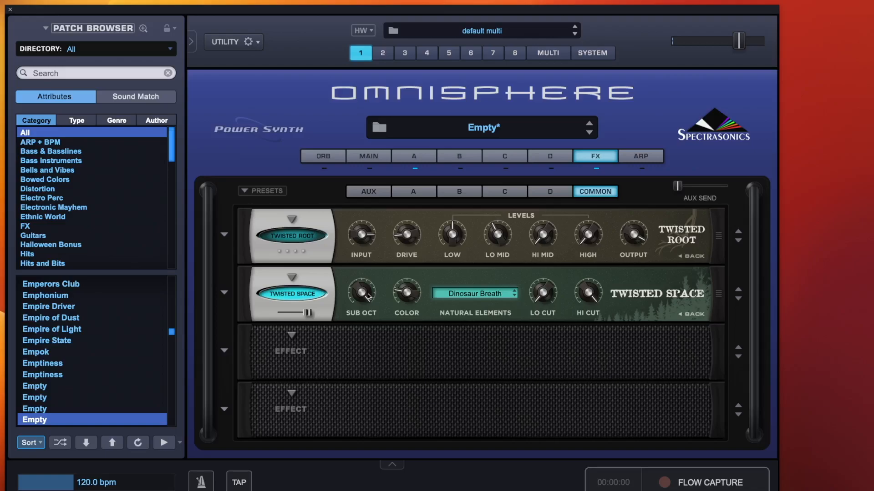
{"action": "left_click", "coordinate": [472, 294]}
{"action": "mouse_move", "coordinate": [463, 347]}
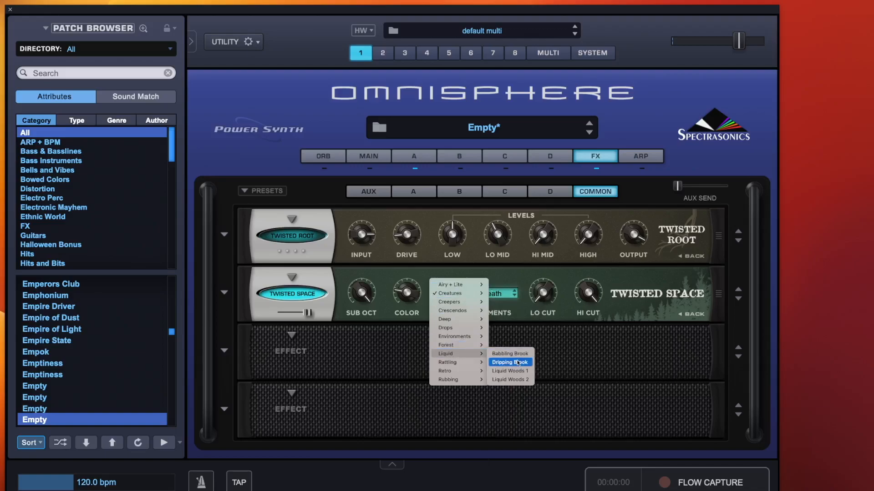
{"action": "left_click", "coordinate": [518, 363]}
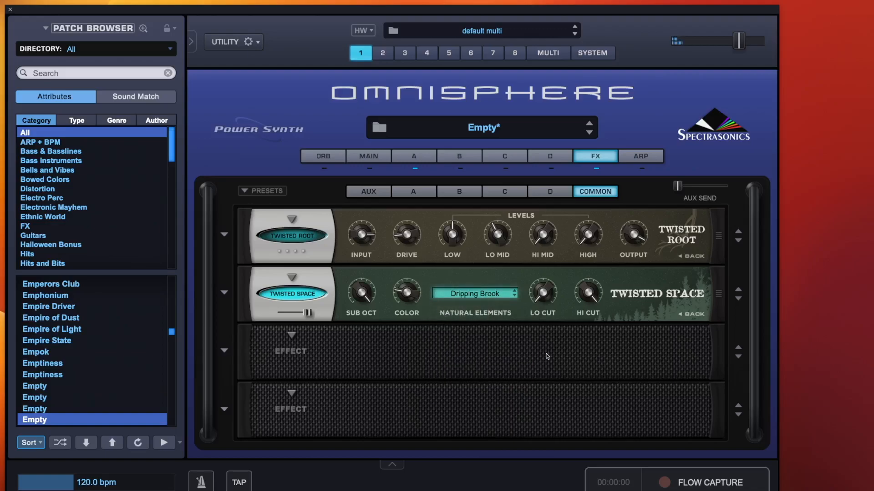
Adjust Twisted Space's Color, Lo Cut and Hi Cut knobs.
{"action": "left_click_drag", "start_coordinate": [410, 292], "coordinate": [409, 246]}
{"action": "left_click_drag", "start_coordinate": [547, 294], "coordinate": [546, 223]}
{"action": "mouse_move", "coordinate": [544, 298]}
{"action": "left_click_drag", "start_coordinate": [545, 298], "coordinate": [562, 424]}
{"action": "left_click_drag", "start_coordinate": [587, 294], "coordinate": [617, 212]}
Modulate Twisted Space's Hi Cut with an LFO and adjust the routing's source amount and the LFO rate.
{"action": "right_click", "coordinate": [587, 295]}
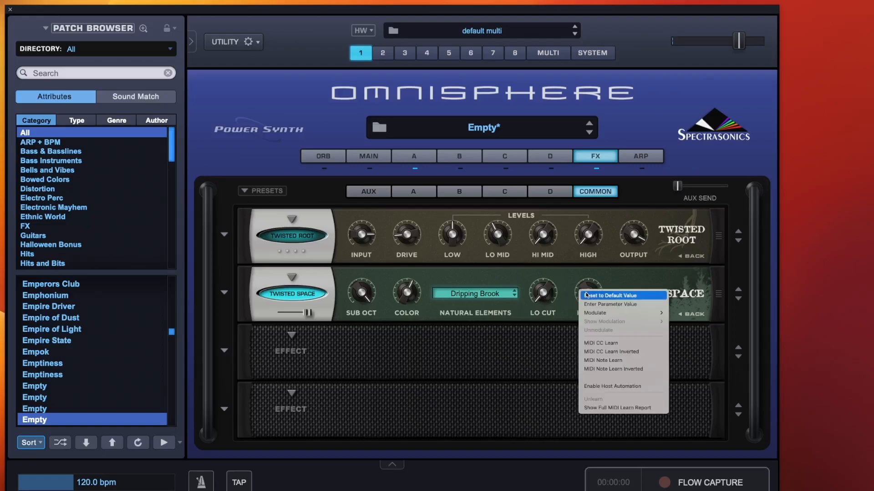
{"action": "mouse_move", "coordinate": [613, 312]}
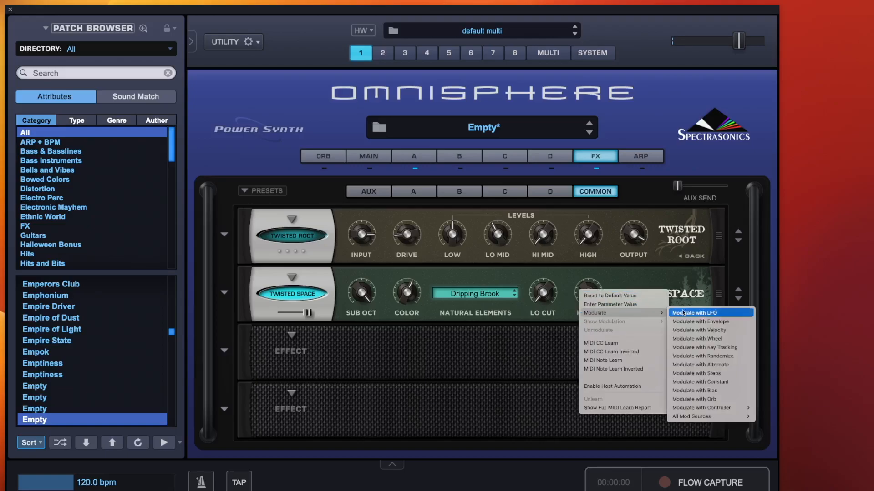
{"action": "left_click", "coordinate": [711, 313]}
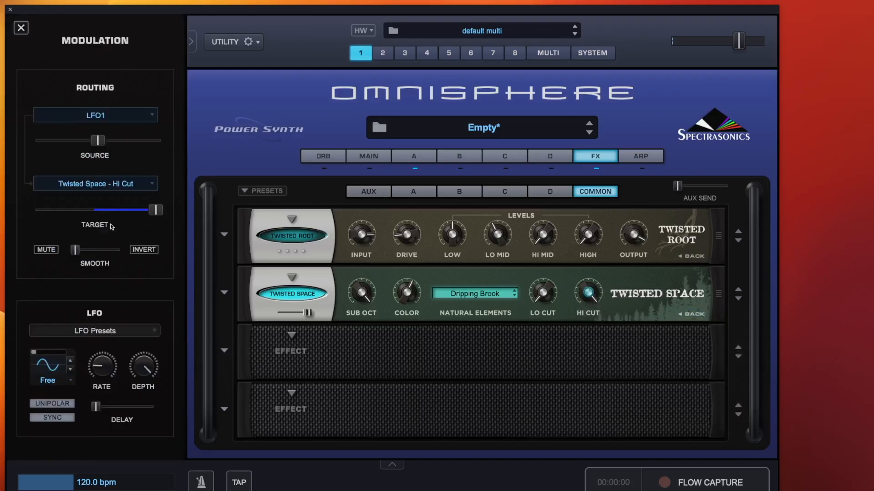
{"action": "mouse_move", "coordinate": [104, 141]}
{"action": "left_mouse_down"}
{"action": "mouse_move", "coordinate": [139, 142]}
{"action": "mouse_move", "coordinate": [98, 141]}
{"action": "left_mouse_up"}
{"action": "left_click_drag", "start_coordinate": [103, 364], "coordinate": [103, 366]}
Modulate Twisted Space's Lo Cut with a second LFO and push the routing's source amount to maximum.
{"action": "right_click", "coordinate": [548, 294]}
{"action": "mouse_move", "coordinate": [569, 312]}
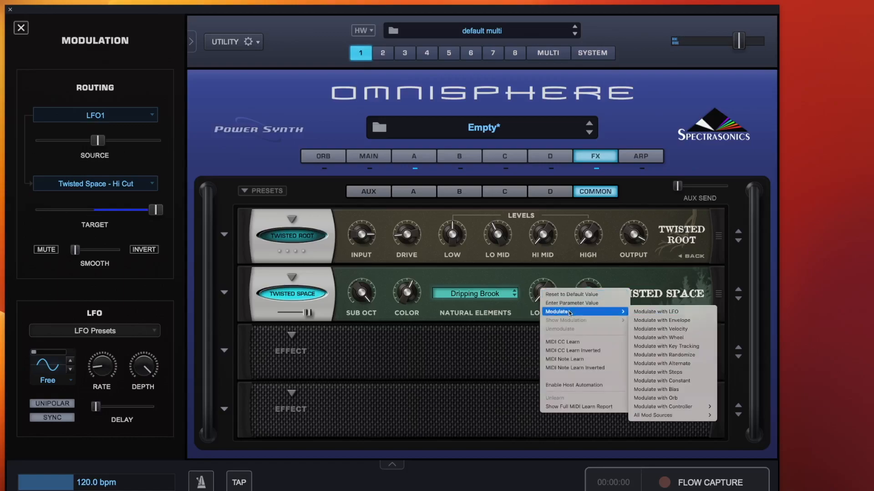
{"action": "left_click", "coordinate": [663, 314]}
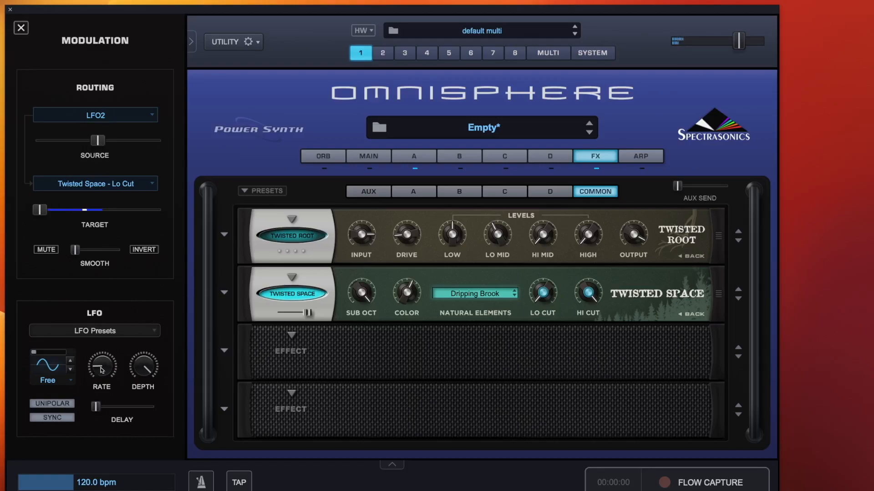
{"action": "mouse_move", "coordinate": [101, 367]}
{"action": "left_click_drag", "start_coordinate": [98, 140], "coordinate": [228, 146]}
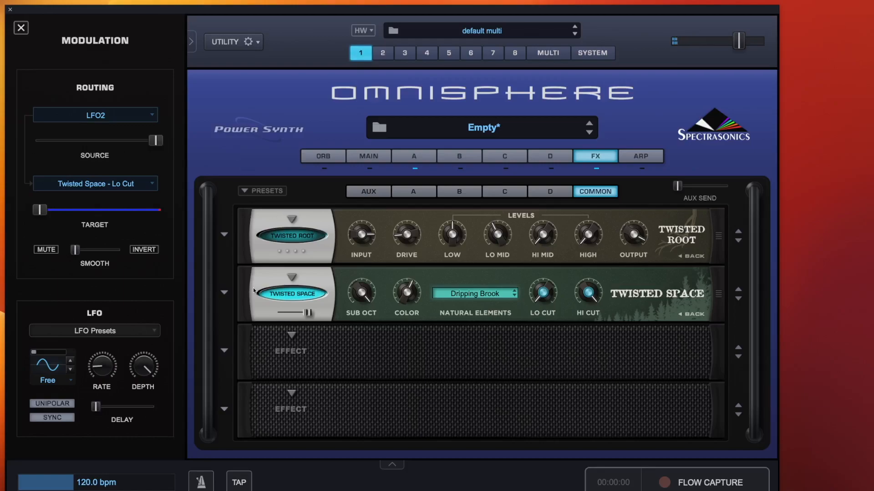
Toggle Twisted Space's bypass off and on, and set Natural Elements to Round Air from the Deep group.
{"action": "left_click", "coordinate": [284, 299]}
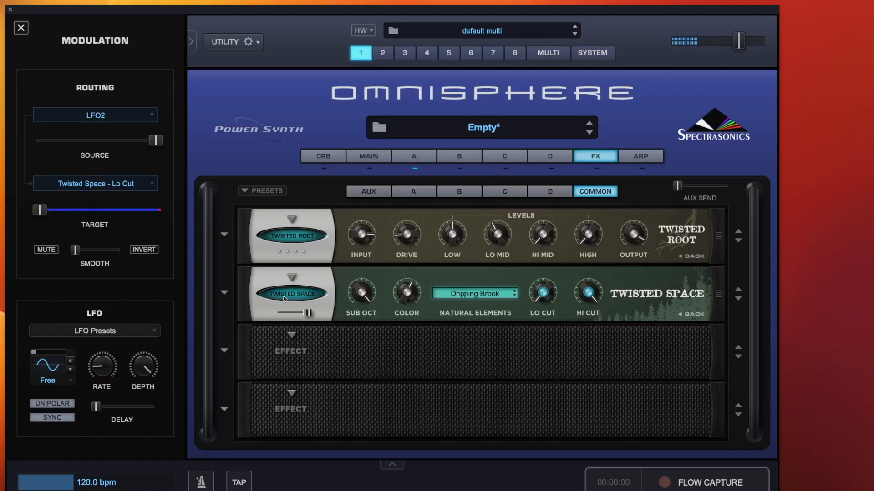
{"action": "left_click", "coordinate": [283, 296]}
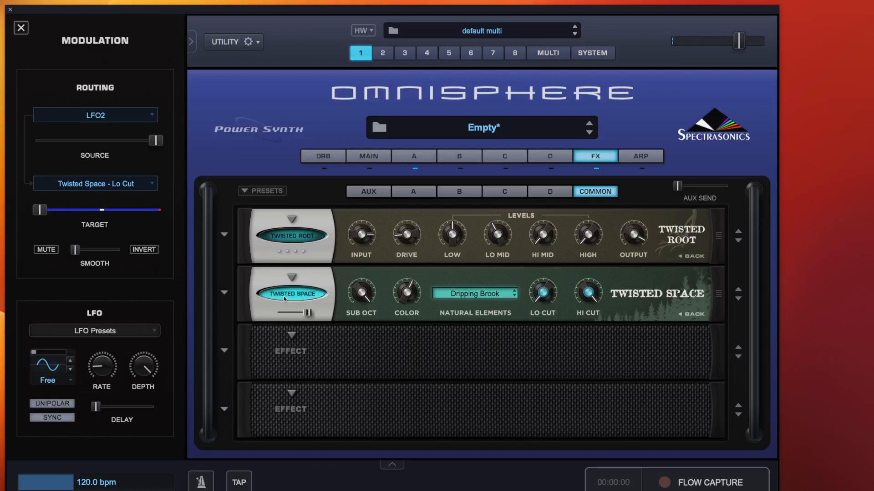
{"action": "left_click", "coordinate": [499, 293]}
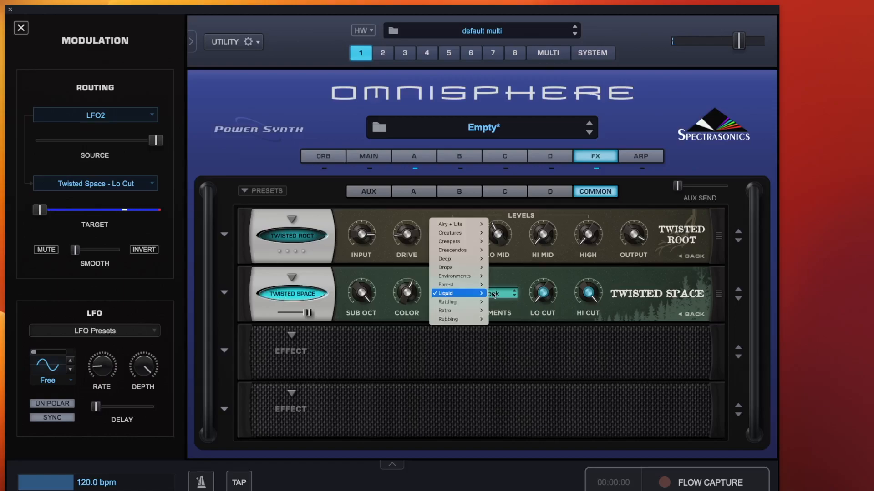
{"action": "mouse_move", "coordinate": [460, 259]}
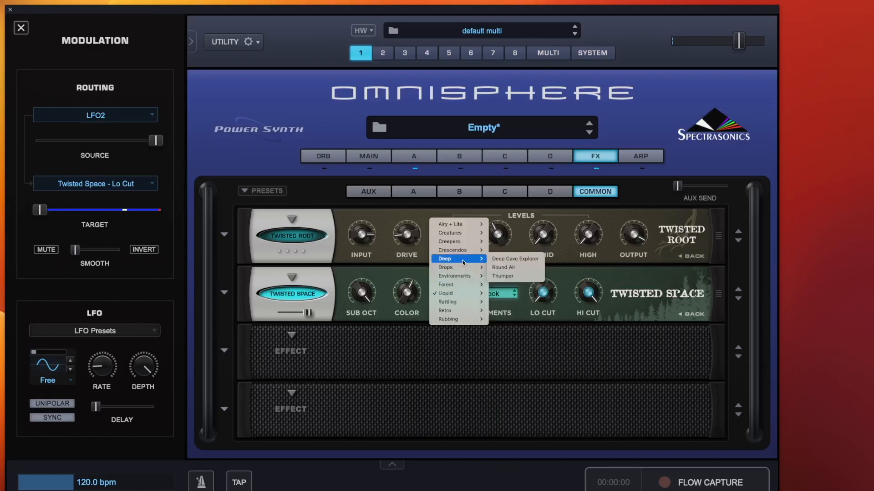
{"action": "left_click", "coordinate": [503, 269]}
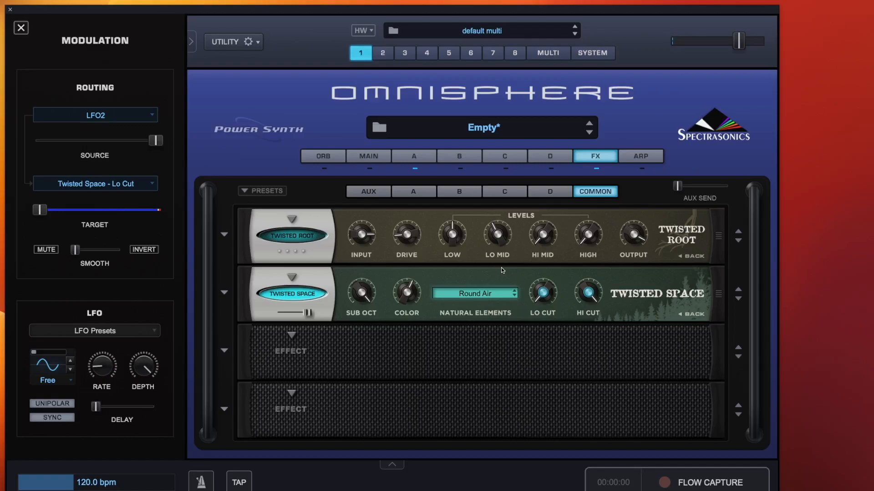
Reset Twisted Space's Lo Cut to its default value and remove the LFO modulation from both Lo Cut and Hi Cut.
{"action": "right_click", "coordinate": [544, 292]}
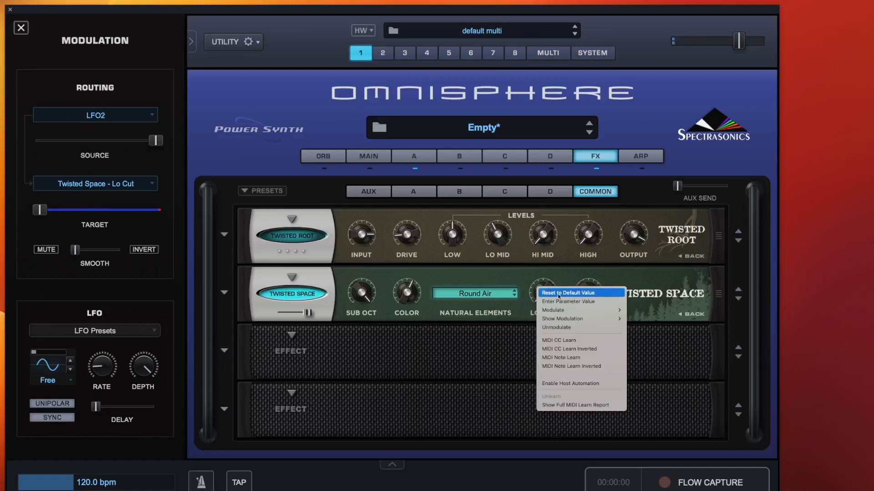
{"action": "left_click", "coordinate": [559, 296]}
{"action": "right_click", "coordinate": [548, 294]}
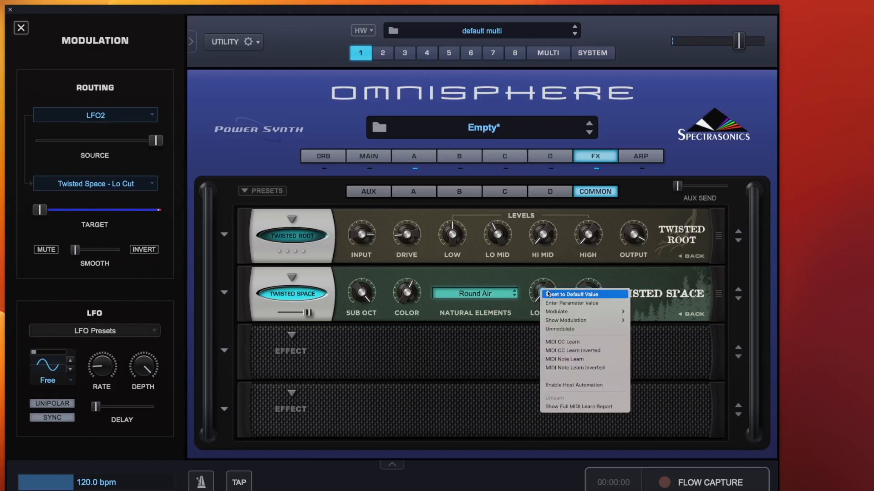
{"action": "left_click", "coordinate": [564, 329]}
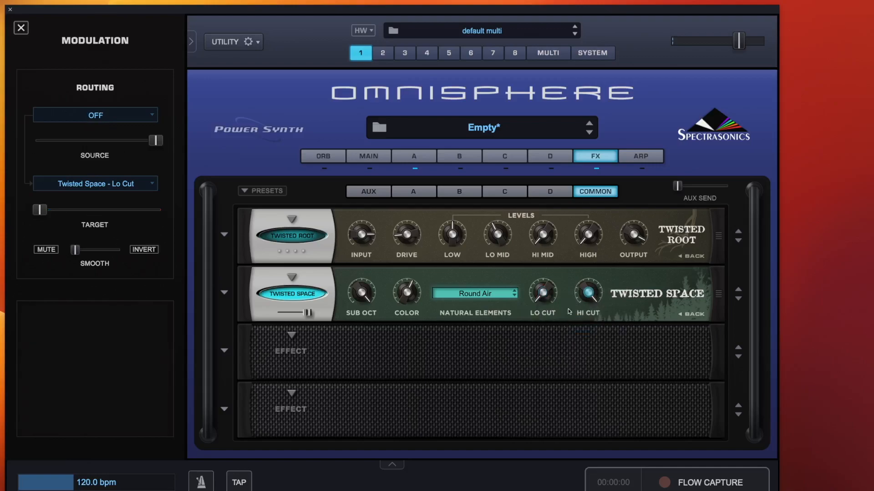
{"action": "right_click", "coordinate": [589, 292]}
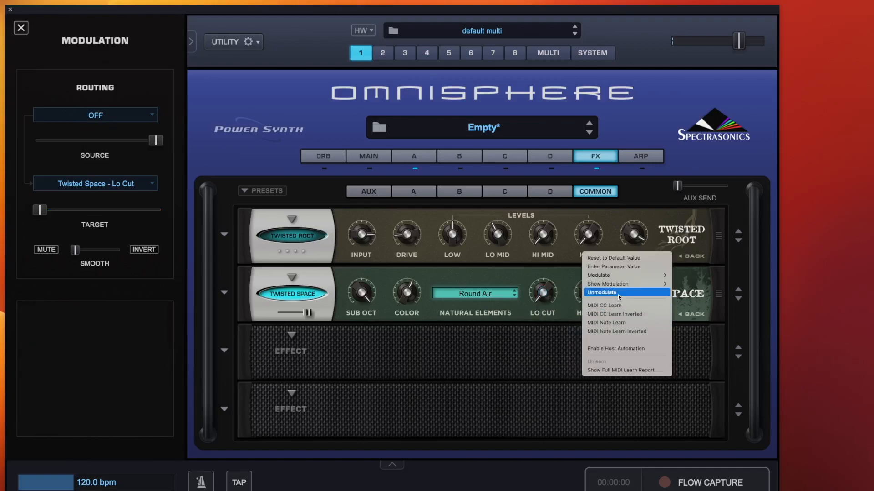
{"action": "left_click", "coordinate": [618, 297]}
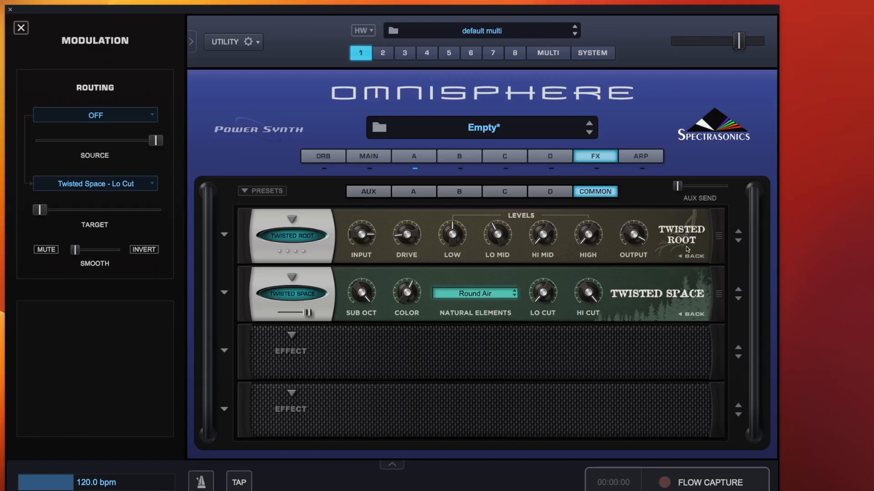
Activate Twisted Root, open its Sustain page and raise the Sub Oct knob.
{"action": "left_click", "coordinate": [288, 236]}
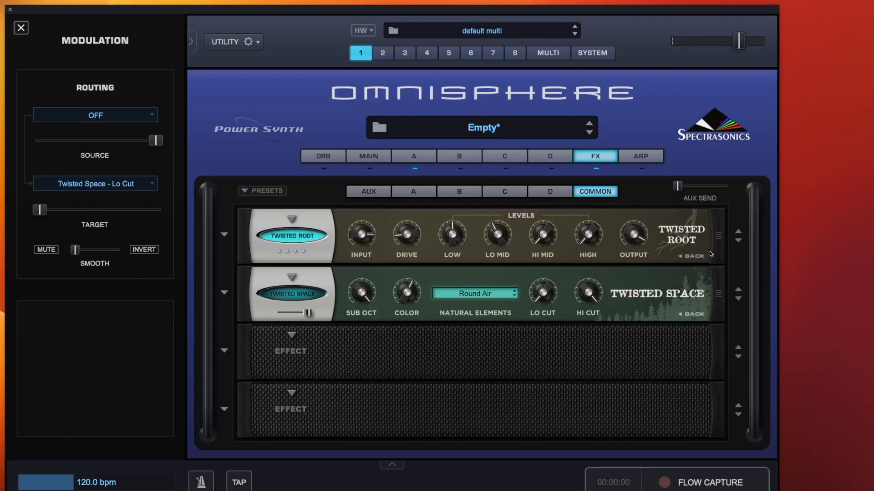
{"action": "left_click", "coordinate": [694, 259]}
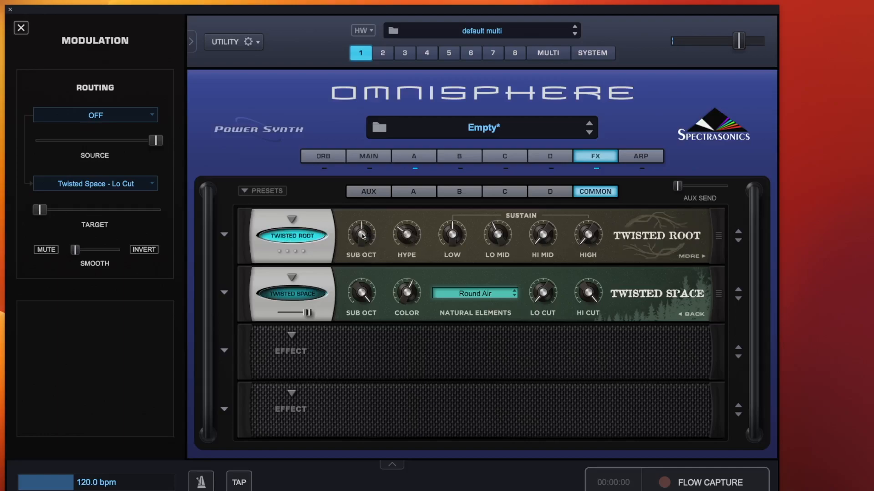
{"action": "left_click_drag", "start_coordinate": [364, 237], "coordinate": [385, 212]}
Set the patch's main Gain to -6 db and return to the effects rack.
{"action": "left_click", "coordinate": [384, 154]}
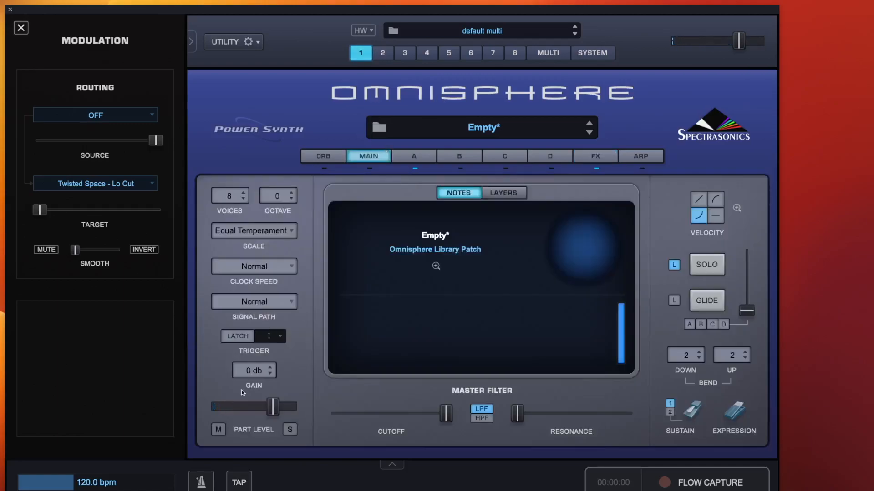
{"action": "left_click", "coordinate": [254, 370]}
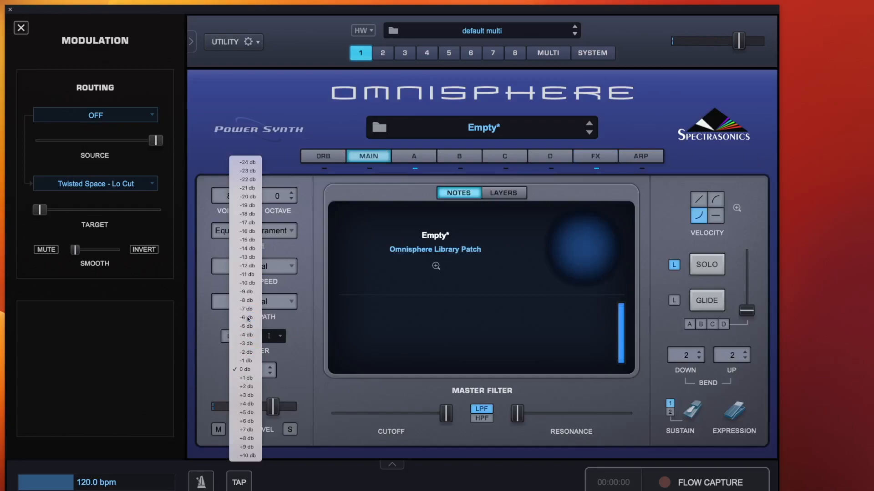
{"action": "left_click", "coordinate": [247, 318]}
{"action": "left_click", "coordinate": [596, 156]}
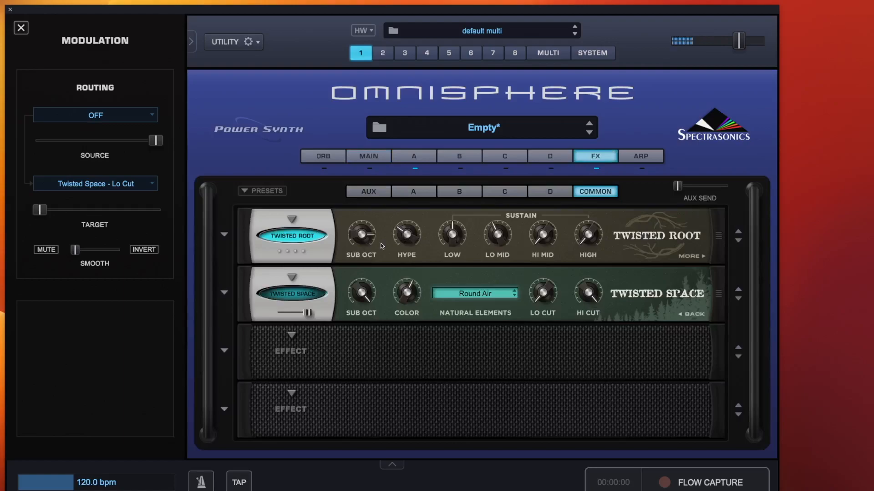
Set Twisted Root's Sub Oct to 100% and raise its Hype, Low and High knobs.
{"action": "mouse_move", "coordinate": [367, 223]}
{"action": "left_click_drag", "start_coordinate": [368, 223], "coordinate": [363, 228]}
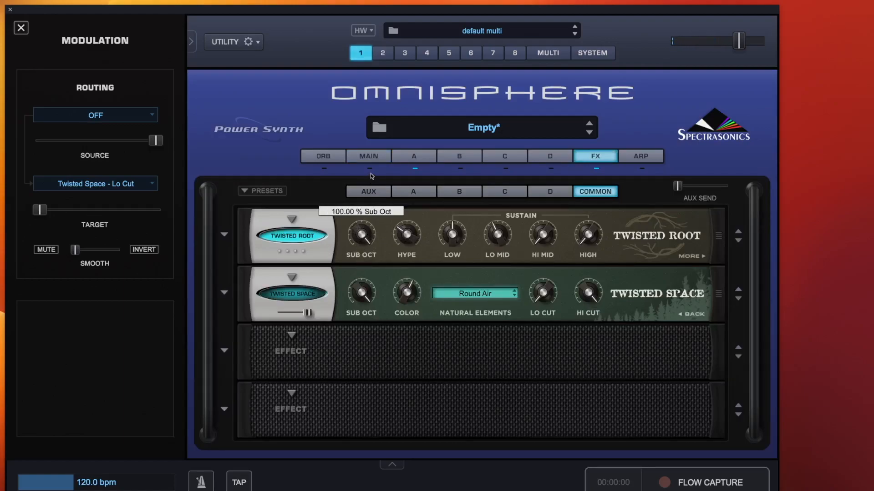
{"action": "mouse_move", "coordinate": [414, 237]}
{"action": "left_click_drag", "start_coordinate": [414, 237], "coordinate": [415, 201]}
{"action": "left_click_drag", "start_coordinate": [457, 231], "coordinate": [463, 210]}
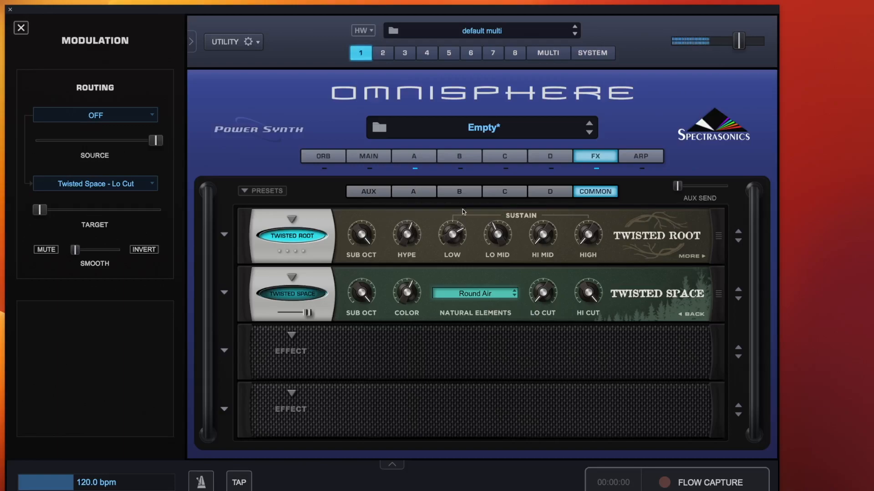
{"action": "left_click_drag", "start_coordinate": [588, 234], "coordinate": [607, 141]}
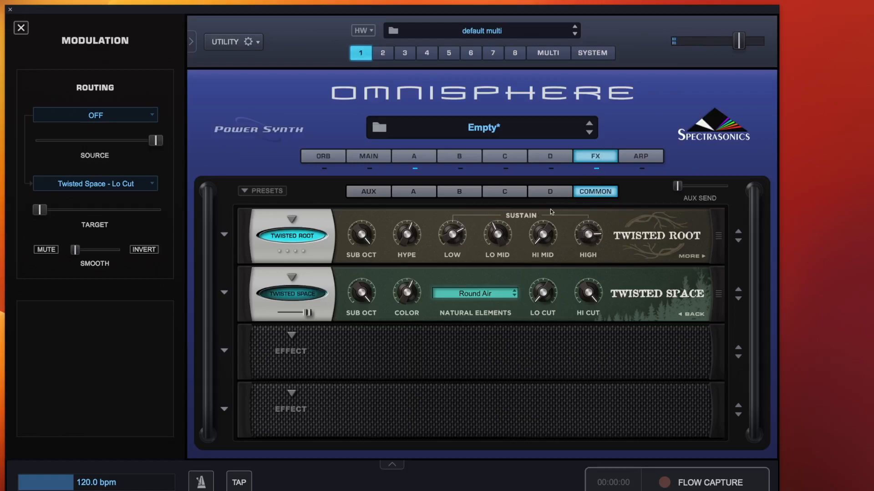
Adjust Twisted Root's Sustain knobs, raising Hi Mid and High and lowering Low and Hi Mid.
{"action": "left_click_drag", "start_coordinate": [543, 234], "coordinate": [563, 122]}
{"action": "left_click_drag", "start_coordinate": [590, 235], "coordinate": [601, 174]}
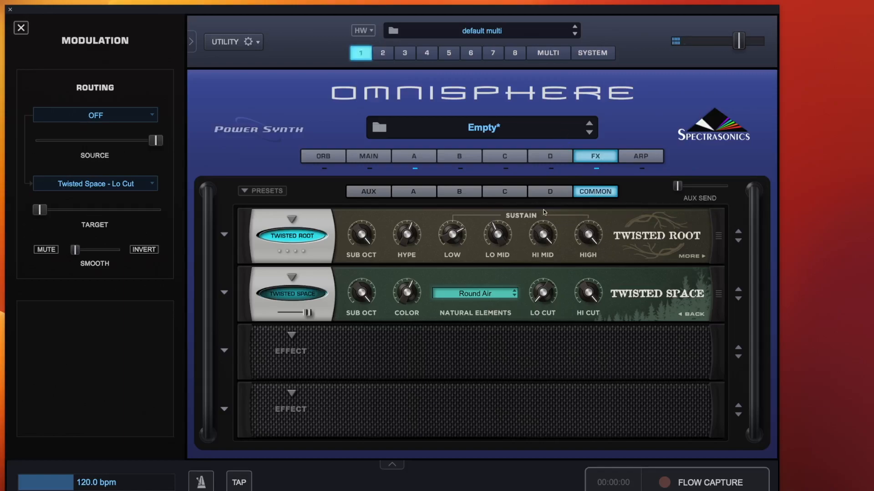
{"action": "mouse_move", "coordinate": [500, 250]}
{"action": "mouse_move", "coordinate": [449, 223]}
{"action": "left_click_drag", "start_coordinate": [449, 223], "coordinate": [482, 391]}
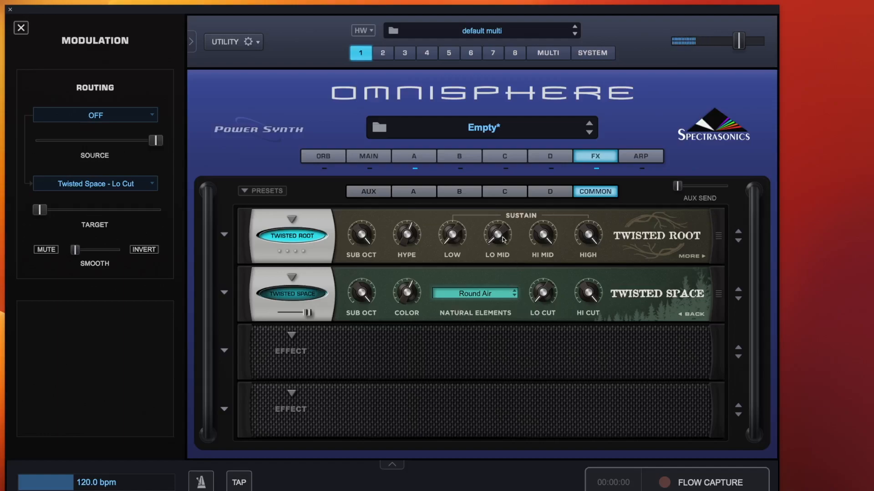
{"action": "left_click_drag", "start_coordinate": [543, 234], "coordinate": [528, 420]}
Load Twisted Root's 00. Default Preset and briefly view its Levels page before going back.
{"action": "left_click", "coordinate": [224, 234]}
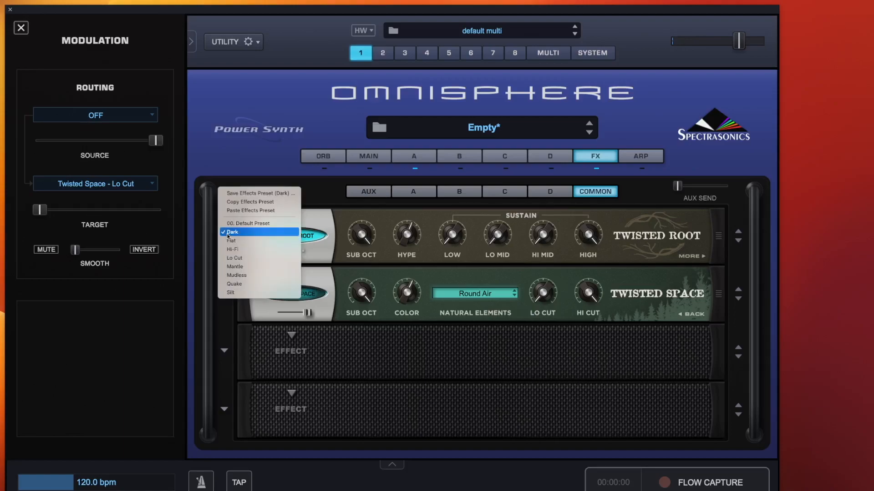
{"action": "left_click", "coordinate": [259, 224]}
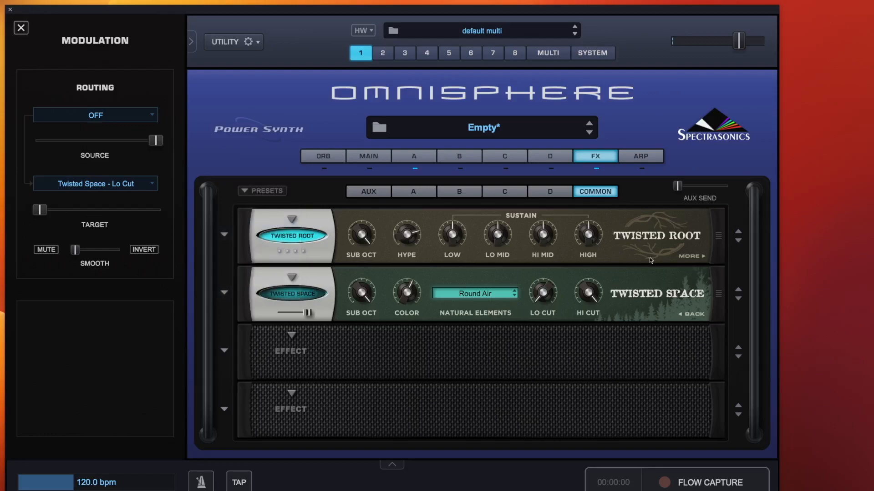
{"action": "left_click", "coordinate": [701, 257]}
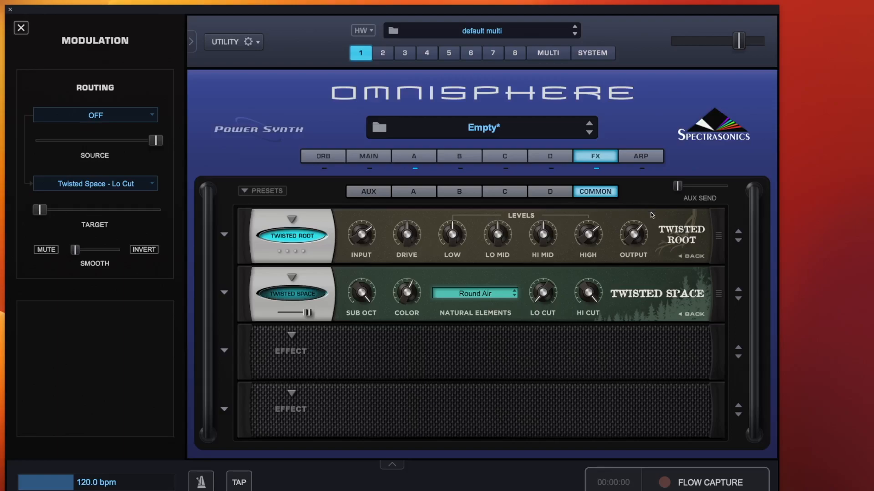
{"action": "left_click", "coordinate": [690, 258]}
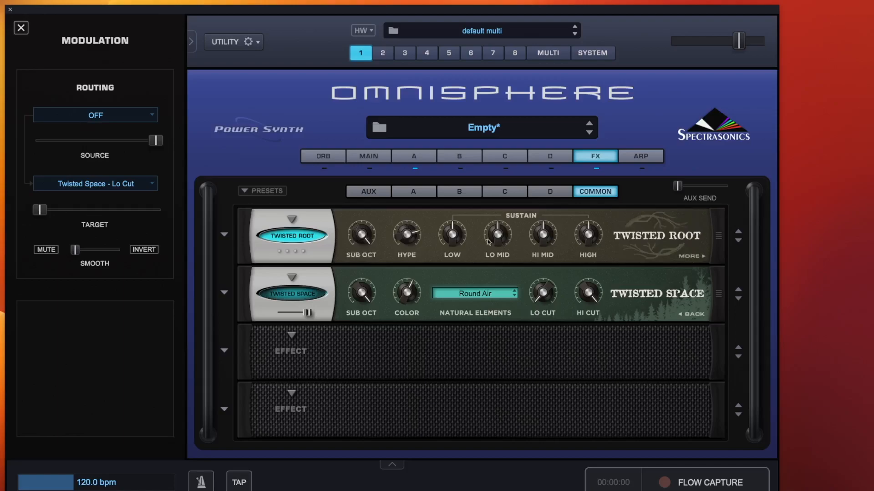
Audition Twisted Root's Mantle, Quake and Silt presets one after another.
{"action": "left_click", "coordinate": [224, 235]}
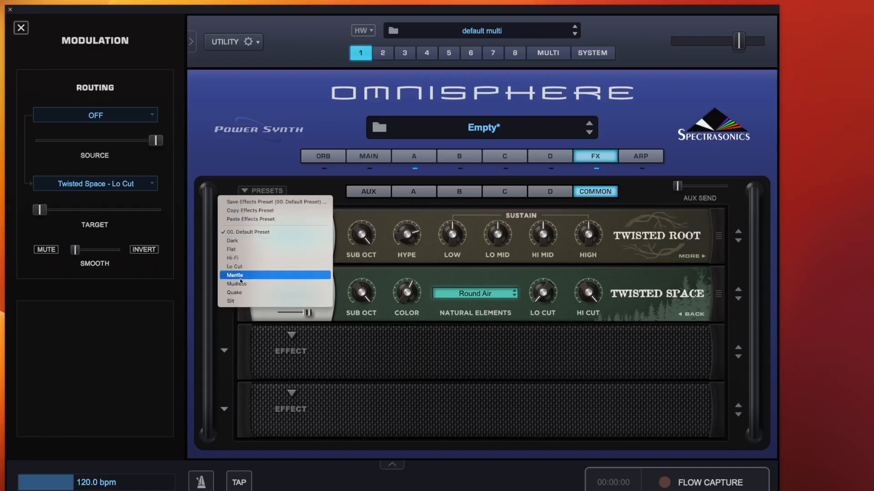
{"action": "left_click", "coordinate": [244, 293]}
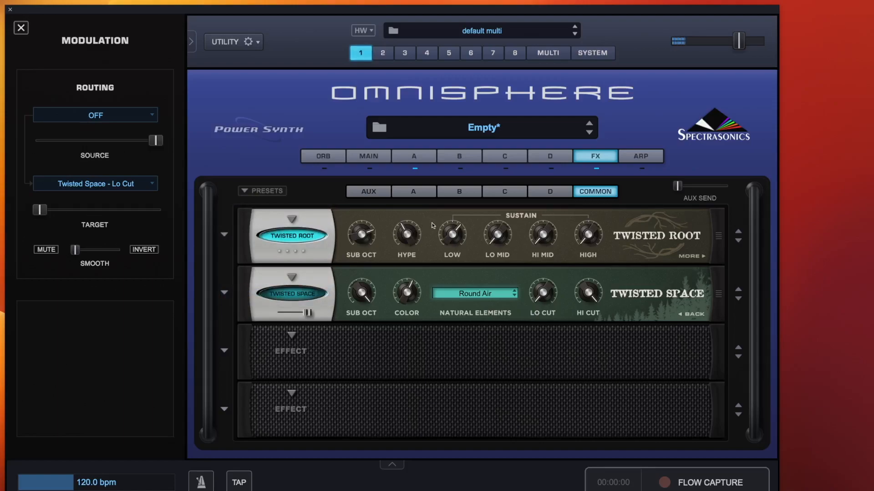
{"action": "left_click", "coordinate": [223, 235]}
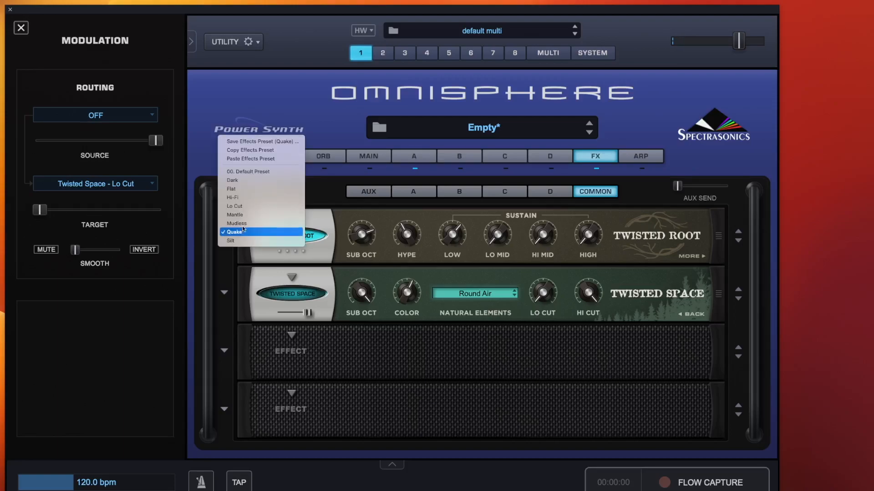
{"action": "left_click", "coordinate": [244, 212]}
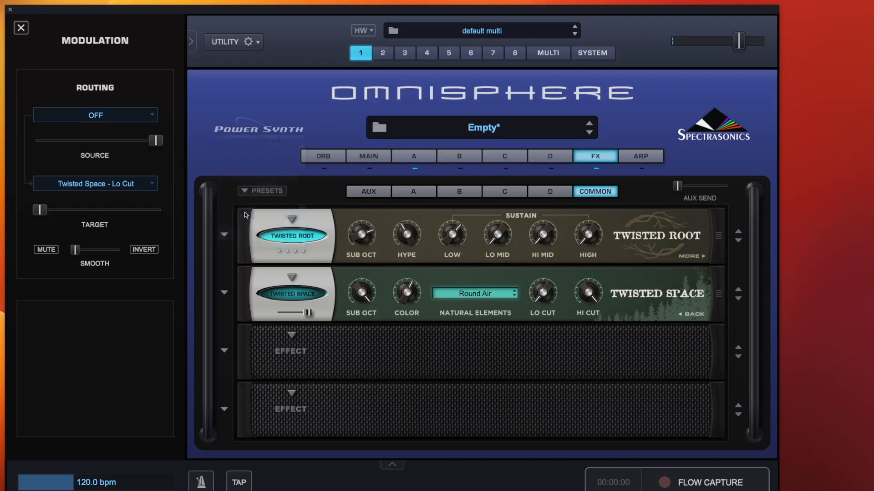
{"action": "left_click", "coordinate": [223, 236]}
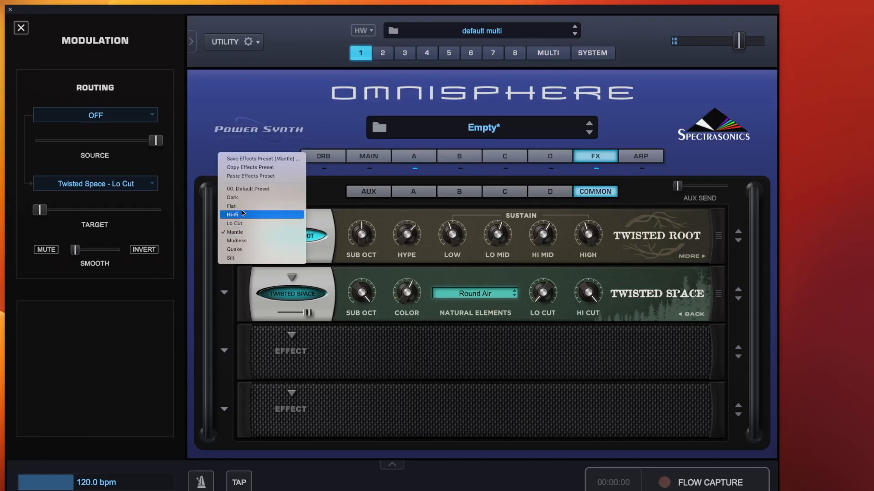
{"action": "left_click", "coordinate": [244, 258]}
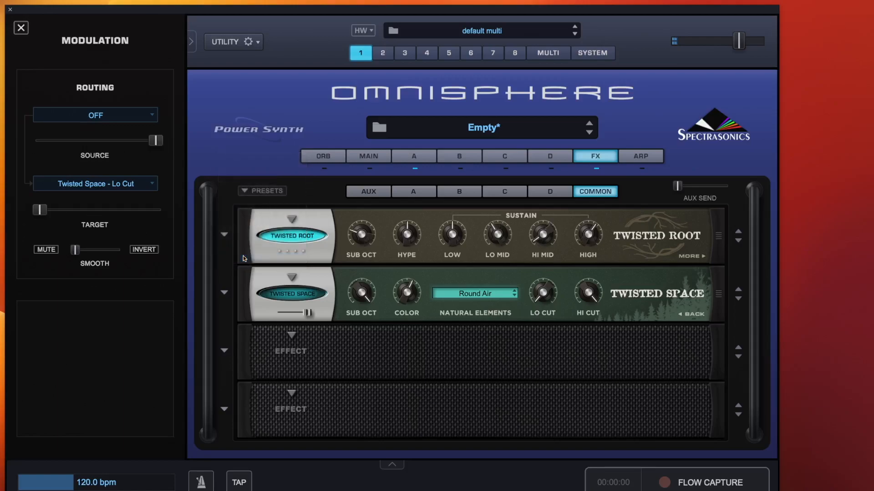
Try Twisted Root's Hi-Fi preset and settle on its Flat preset.
{"action": "left_click", "coordinate": [224, 233]}
{"action": "left_click", "coordinate": [243, 197]}
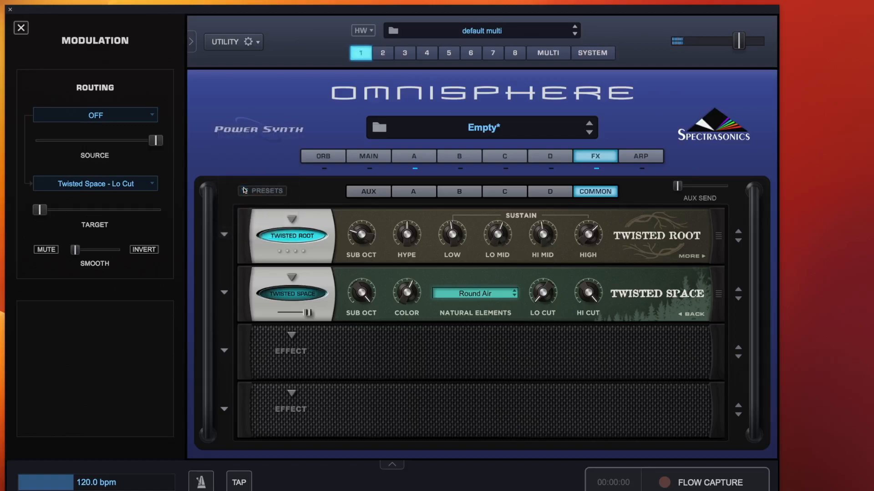
{"action": "left_click", "coordinate": [224, 234]}
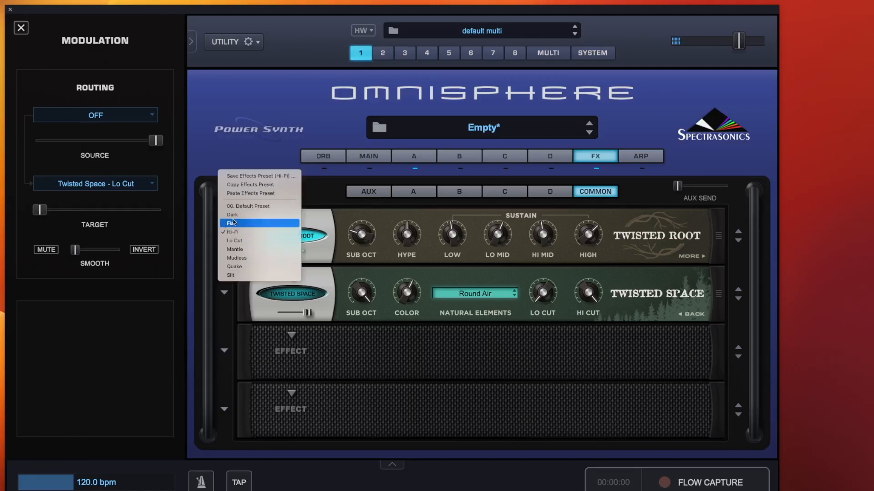
{"action": "left_click", "coordinate": [249, 213]}
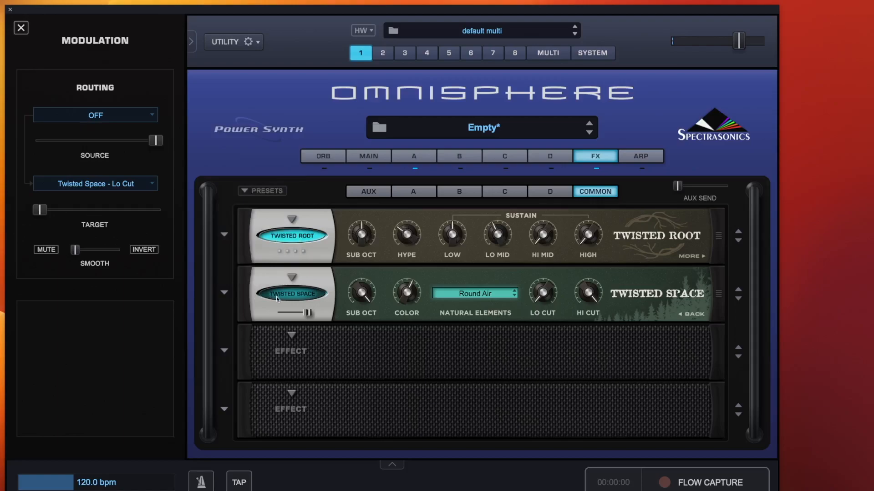
Load the Leering Creatures preset onto the Twisted Space effect.
{"action": "left_click", "coordinate": [224, 292]}
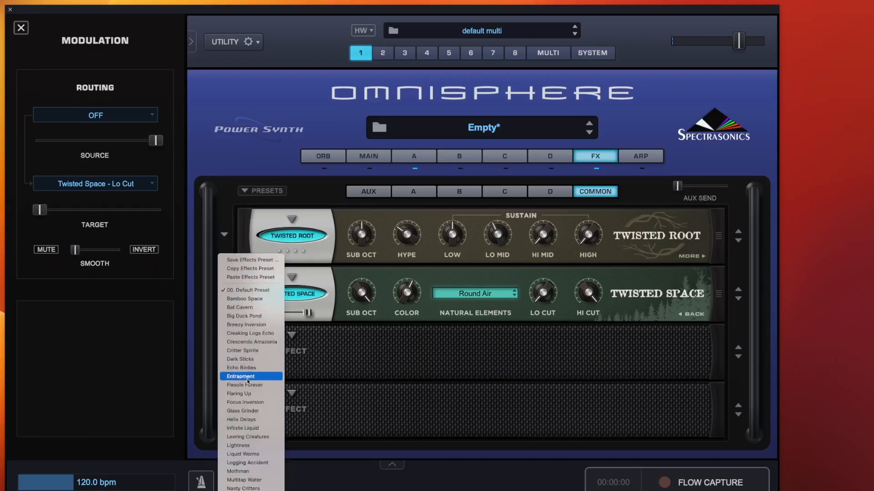
{"action": "left_click", "coordinate": [255, 433]}
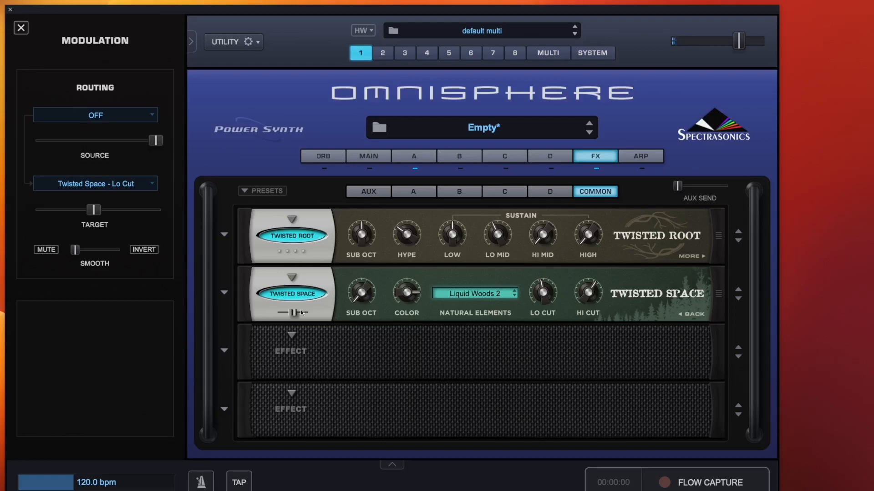
Set the patch's main Gain to 0 db and return to the effects rack.
{"action": "left_click", "coordinate": [375, 155]}
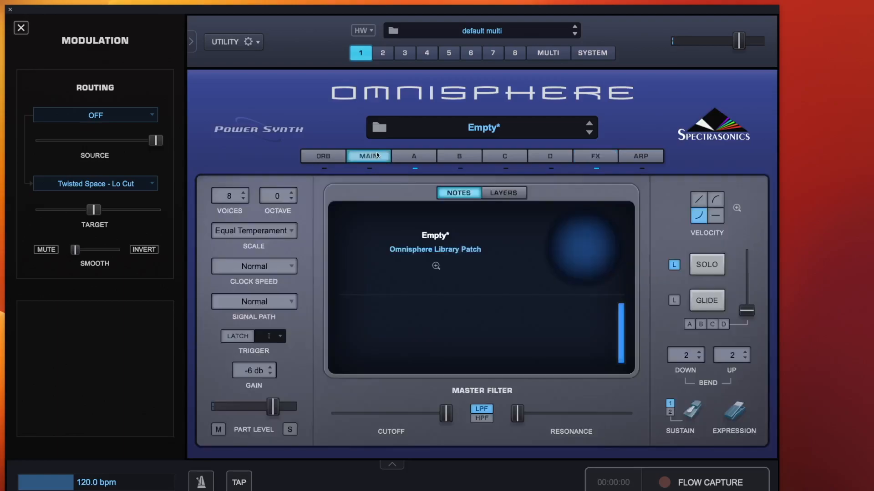
{"action": "left_click", "coordinate": [253, 370]}
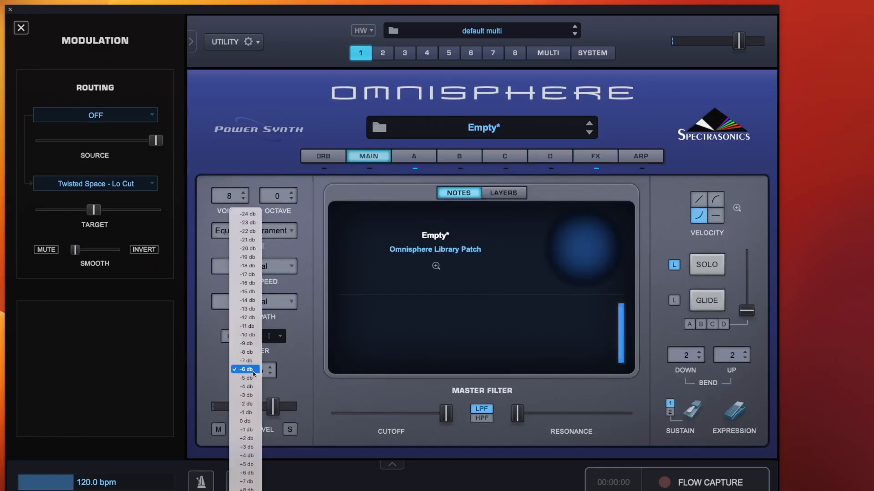
{"action": "left_click", "coordinate": [249, 421]}
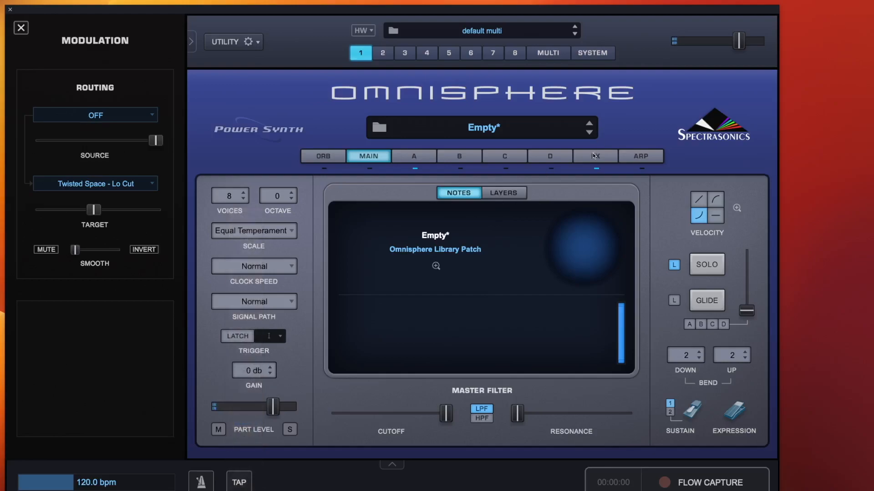
{"action": "left_click", "coordinate": [593, 156]}
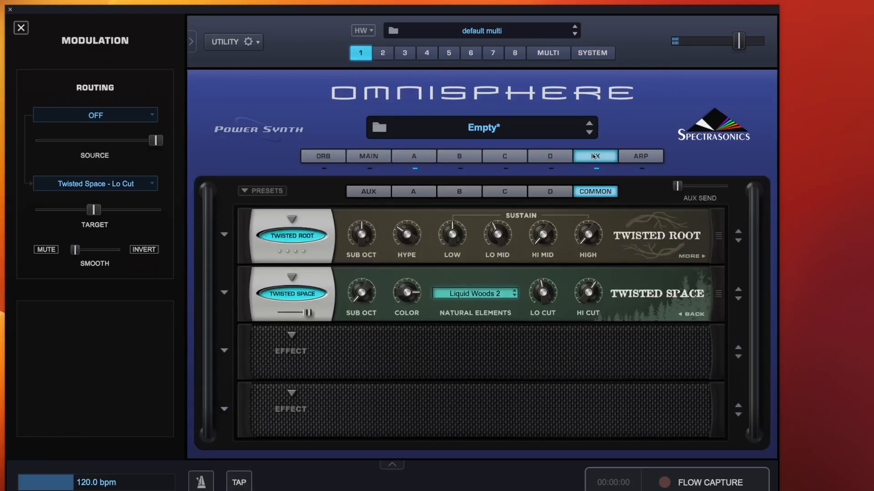